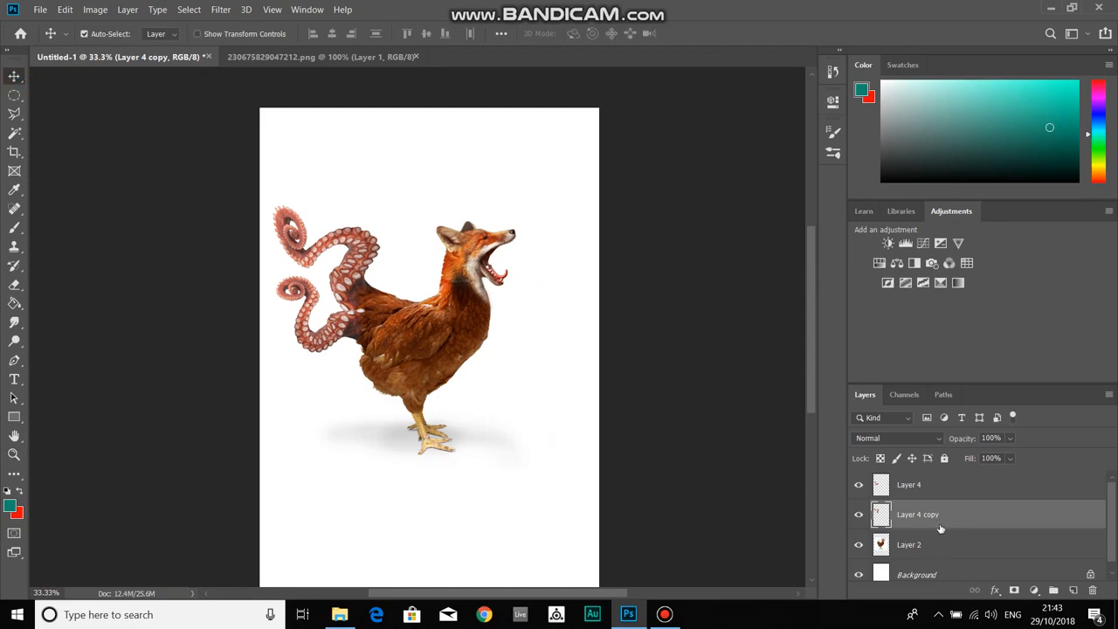
- Merge Layer 4, Layer 4 copy and Layer 2 into a single creature layer
click(914, 486)
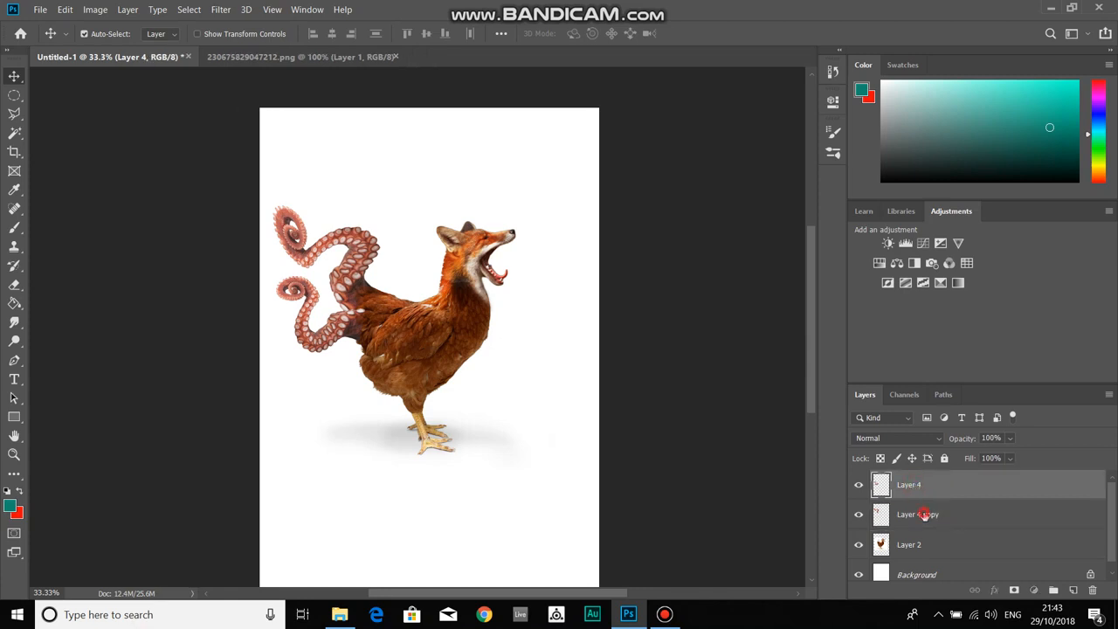
shift+click(924, 516)
shift+click(914, 544)
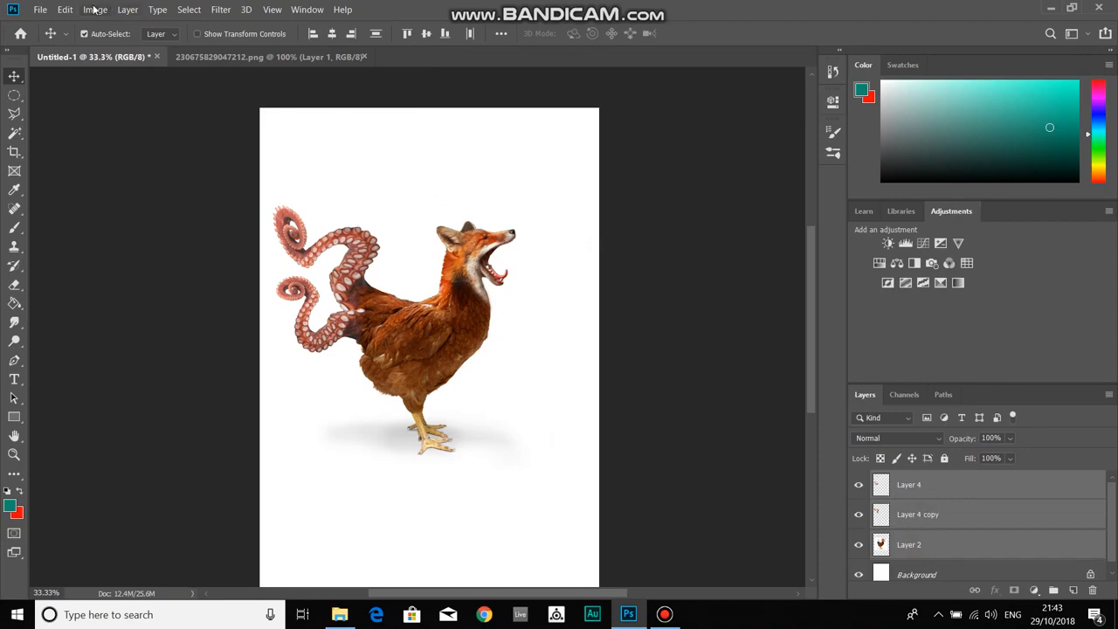
right_click(1014, 485)
click(873, 420)
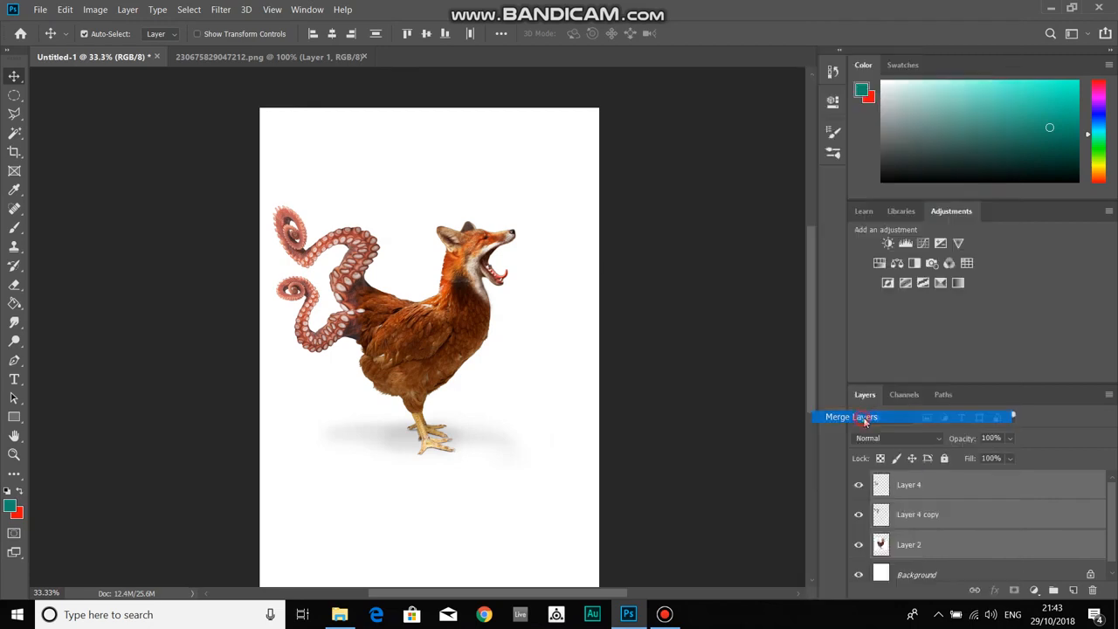
- Reposition the merged creature near the middle of the canvas
drag(425, 350, 443, 385)
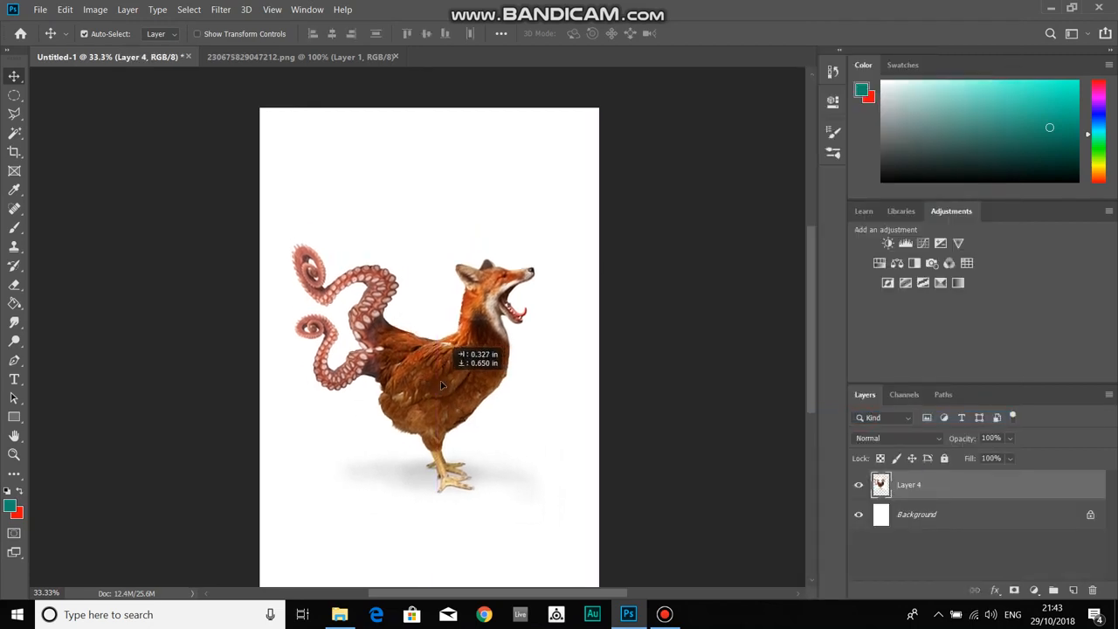
scroll(499, 397, down, 1)
scroll(502, 396, up, 1)
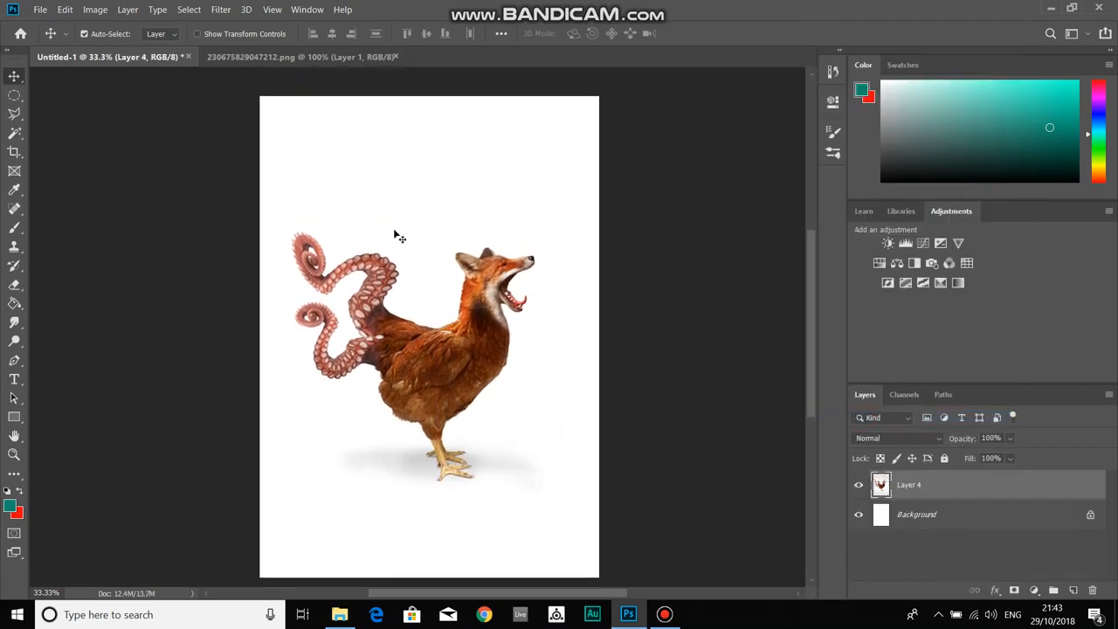
mouse_move(452, 344)
mouse_down()
mouse_move(445, 324)
mouse_move(454, 335)
mouse_up()
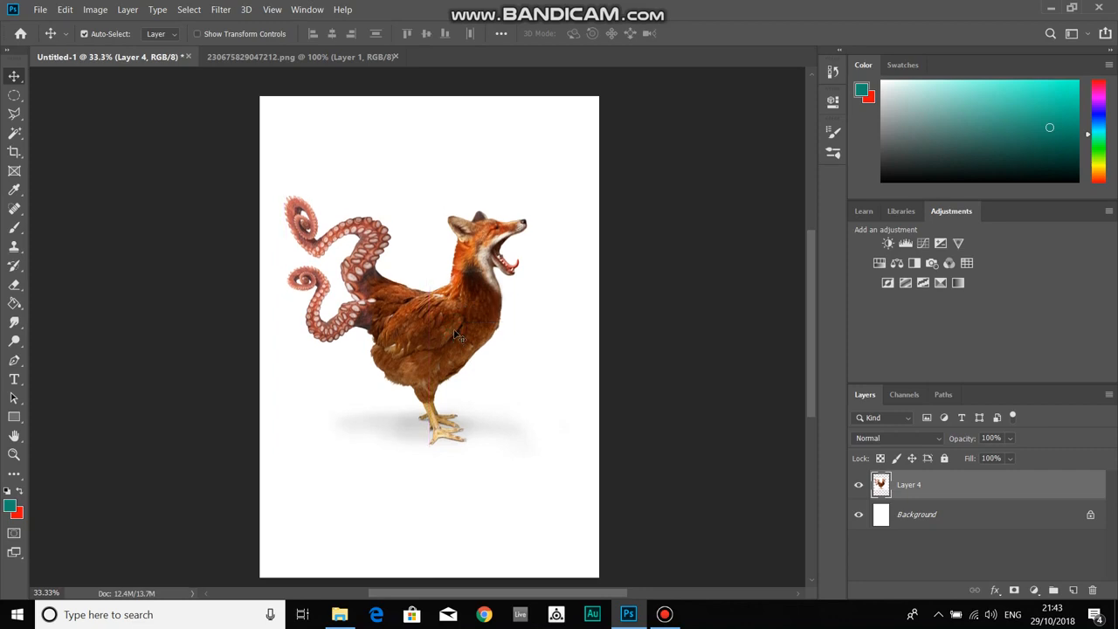
drag(468, 286, 469, 304)
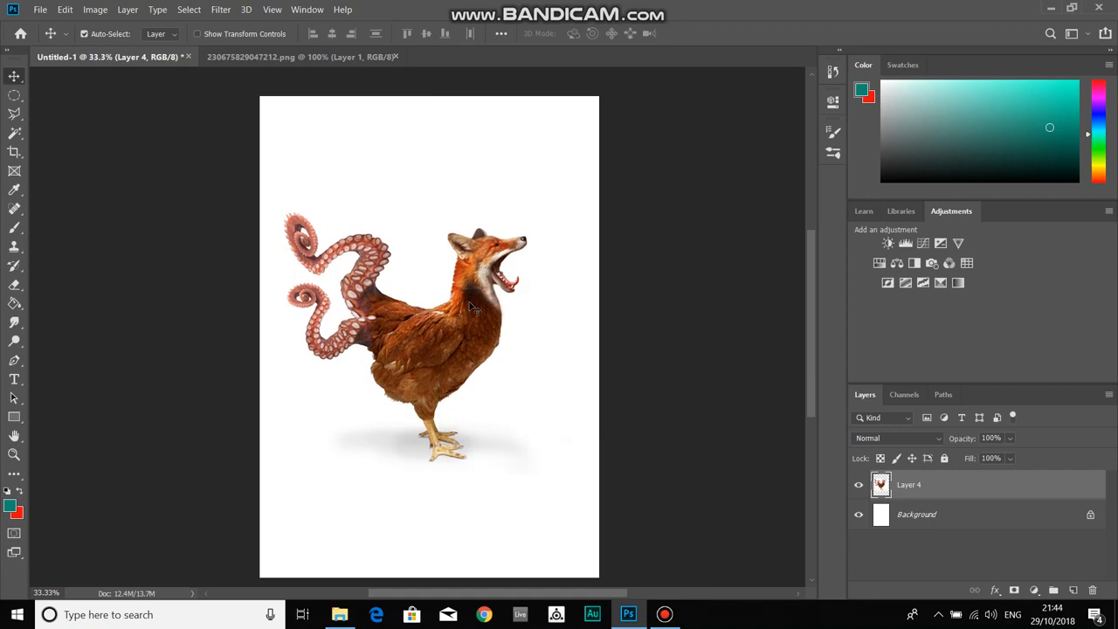
- Unlock the Background so it becomes a regular editable layer
click(913, 517)
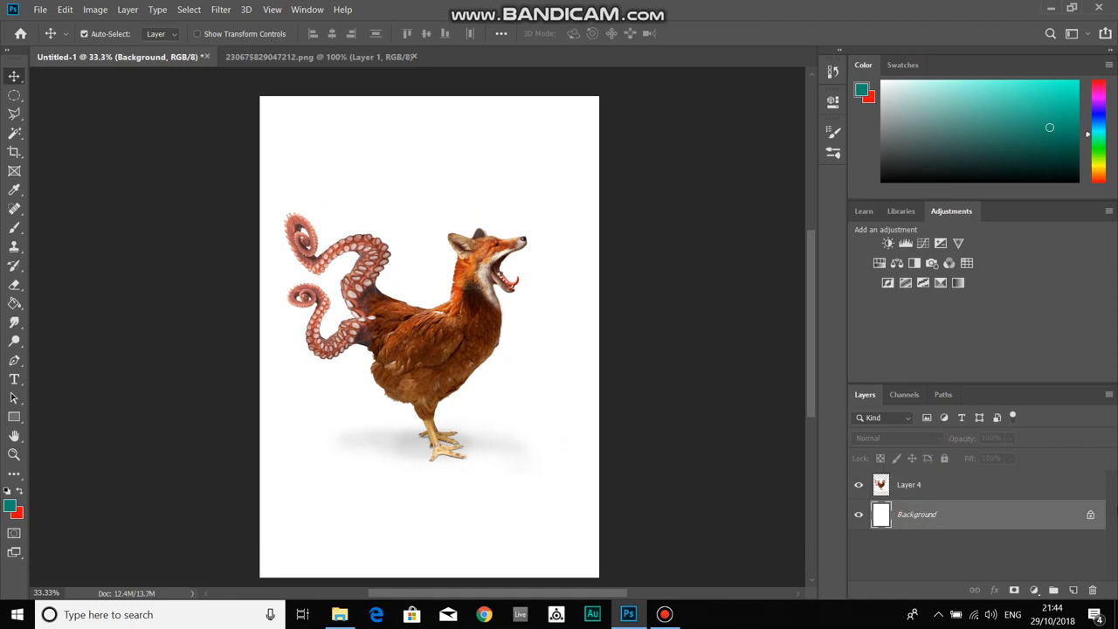
click(1089, 516)
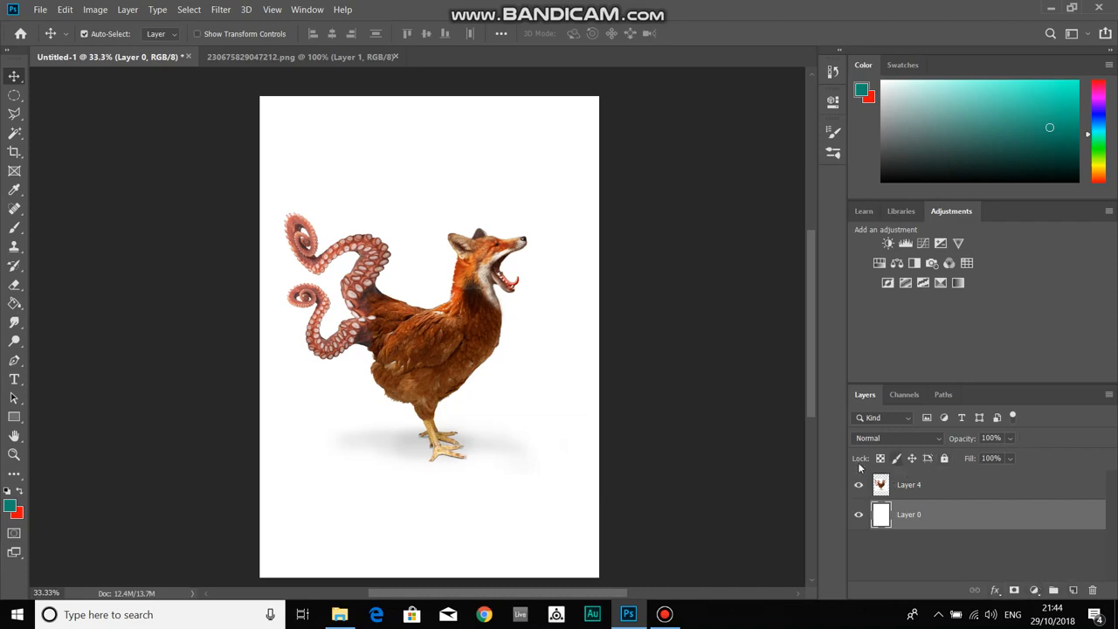
click(945, 457)
click(944, 459)
- Fill the white background layer with a bright red swatch using the Paint Bucket tool
click(915, 66)
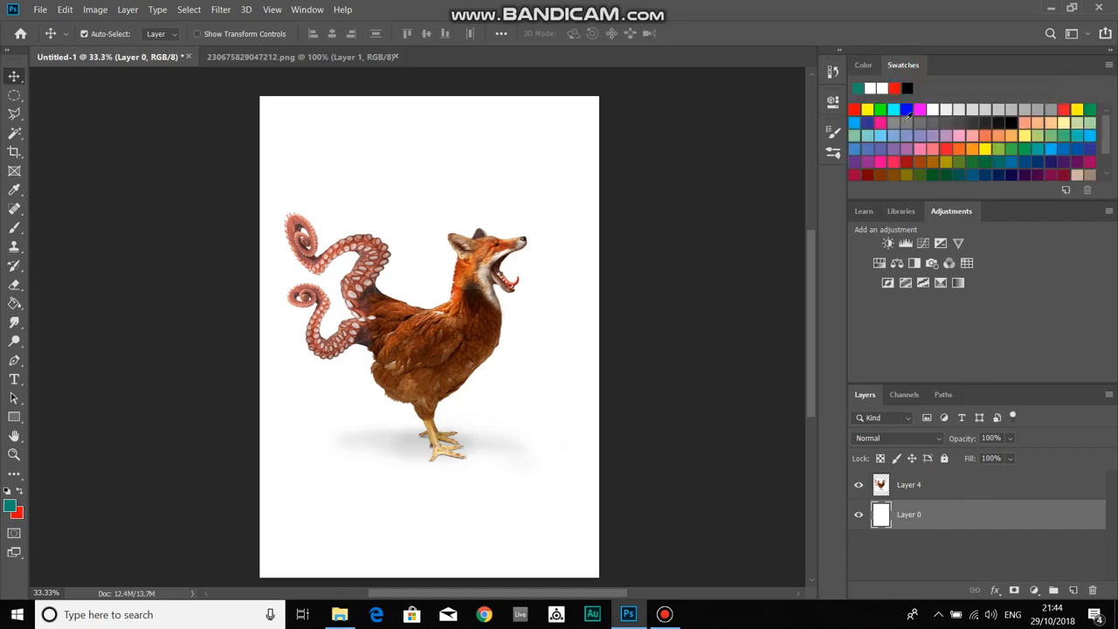
click(947, 148)
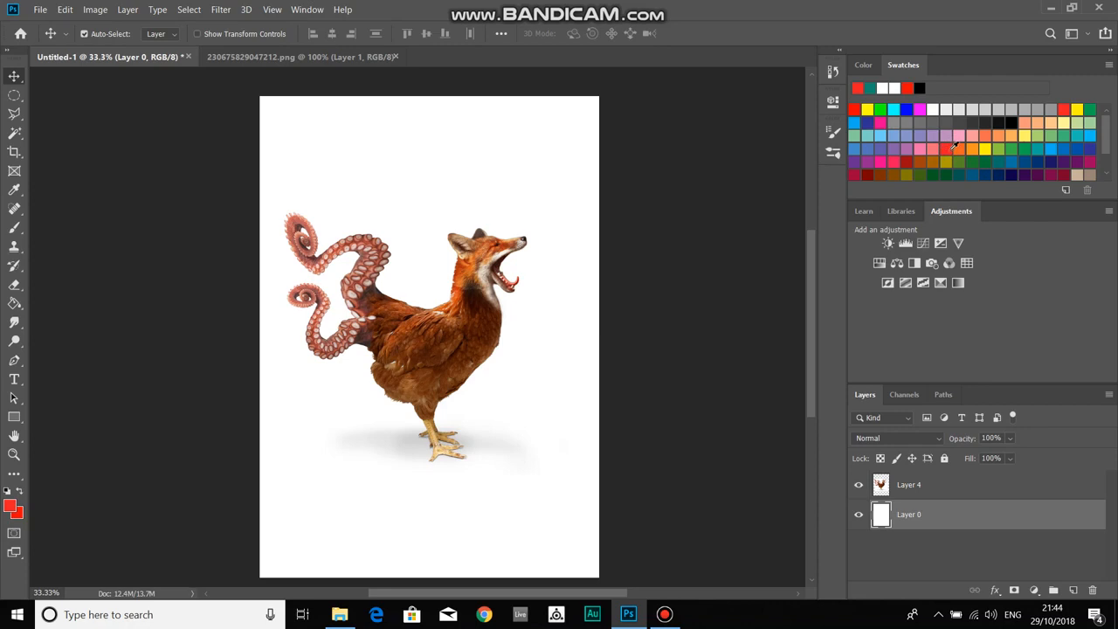
click(15, 304)
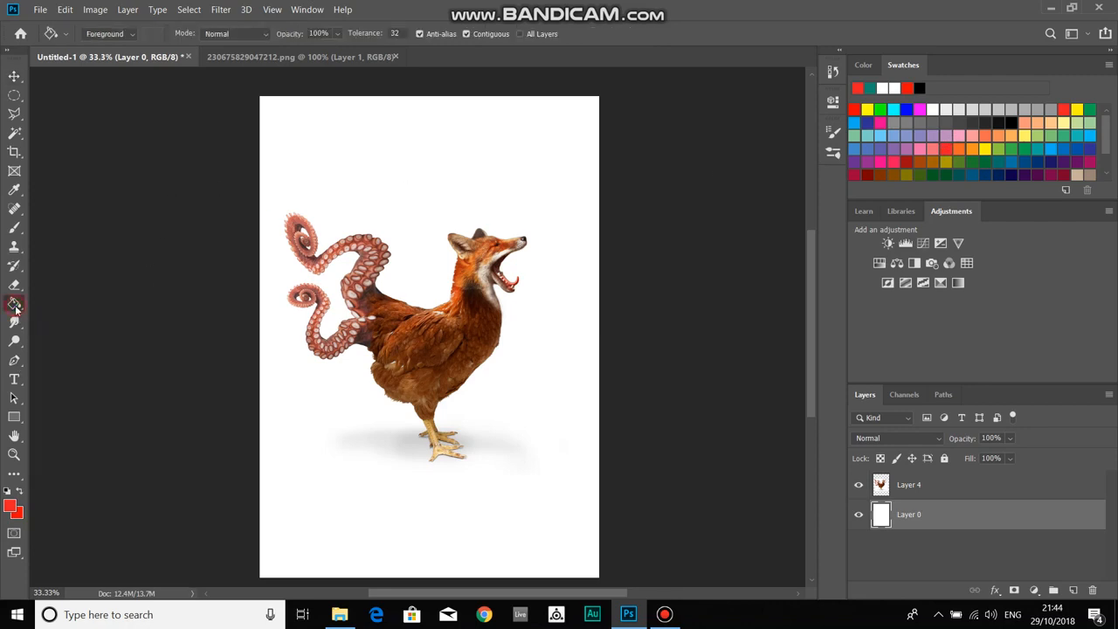
click(440, 138)
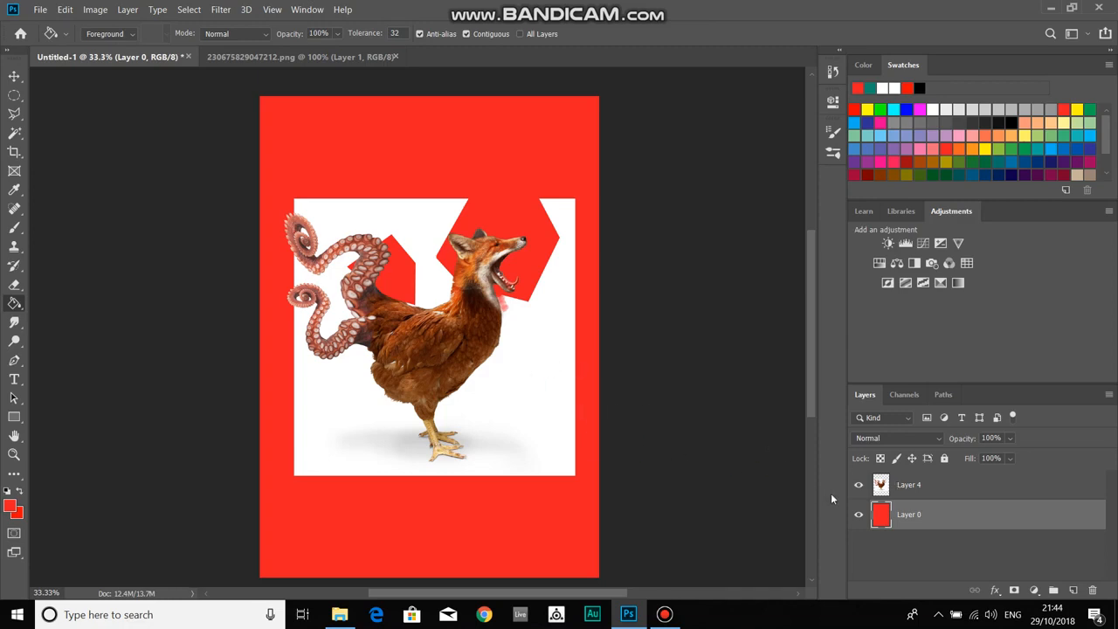
- Set the blend mode of the creature layer, Layer 4, to Linear Burn
click(913, 486)
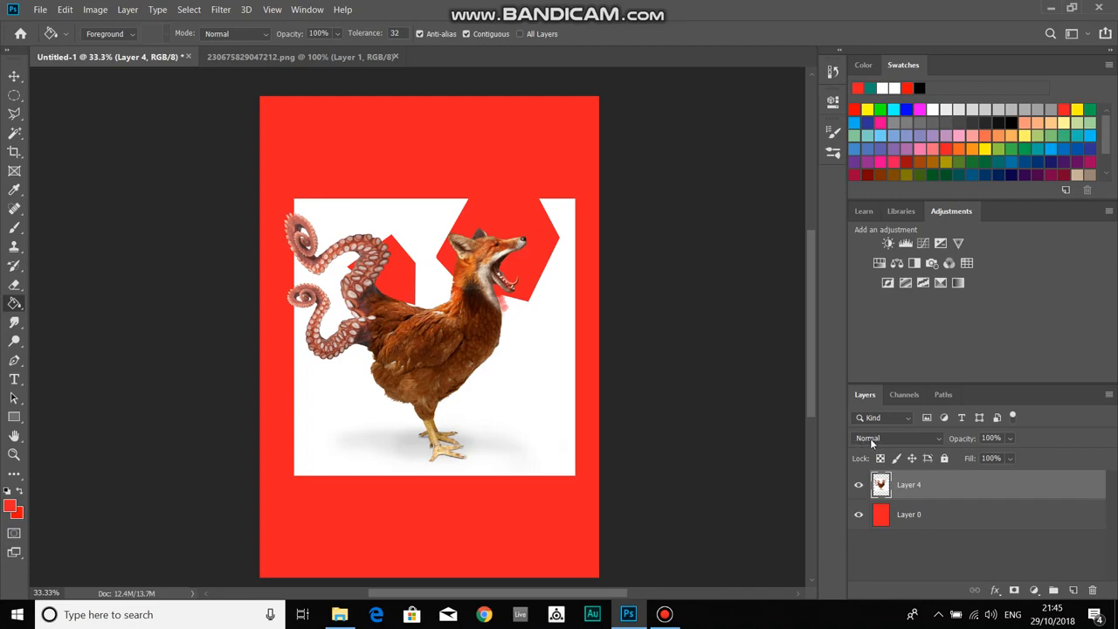
click(942, 438)
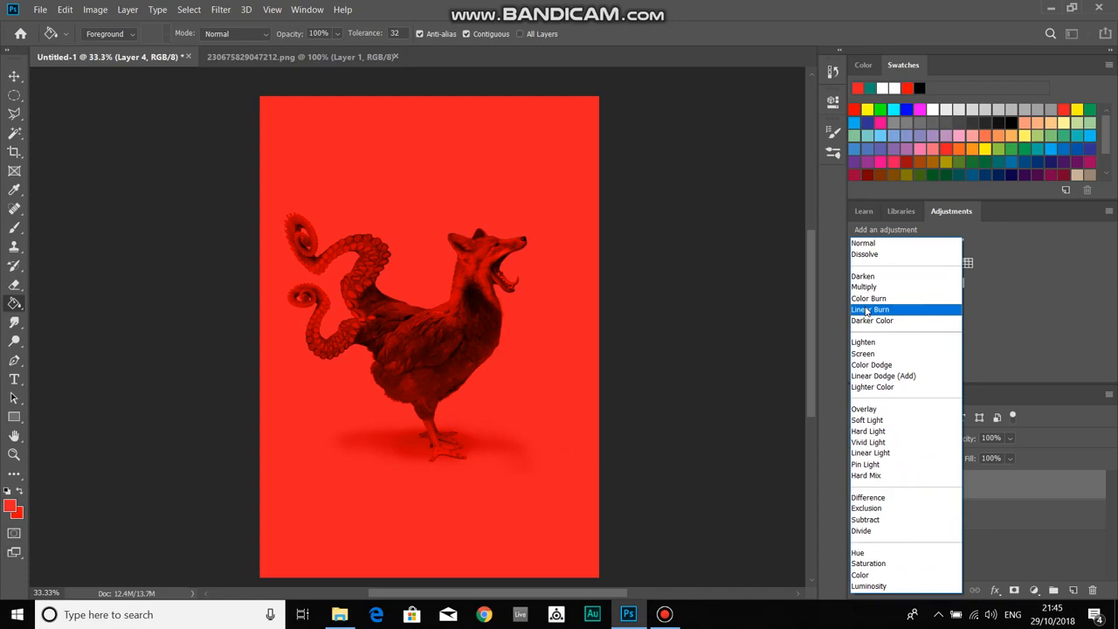
click(867, 310)
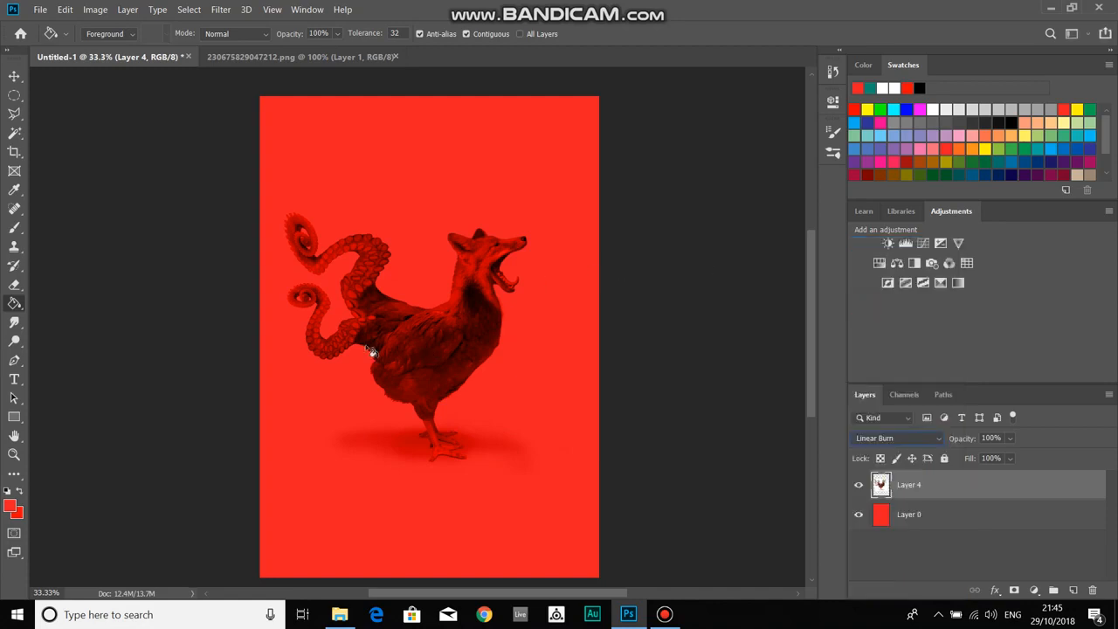
- Enlarge the creature with Free Transform to about 115% width and 122% height, and position it centrally, slightly above the middle of the canvas
click(14, 76)
drag(441, 349, 454, 346)
click(64, 10)
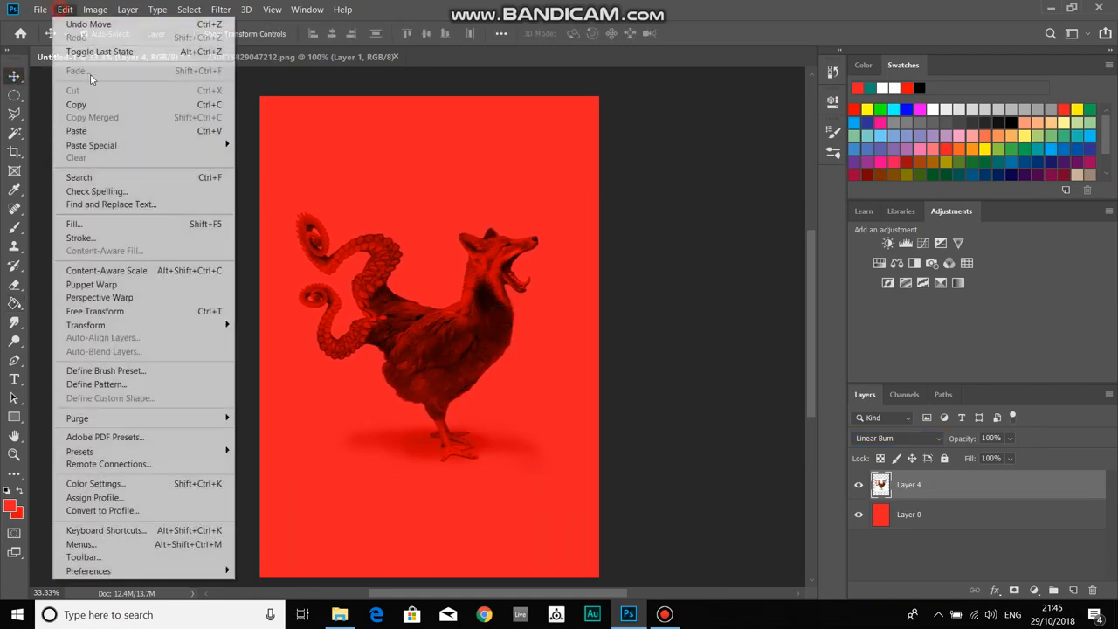
click(158, 313)
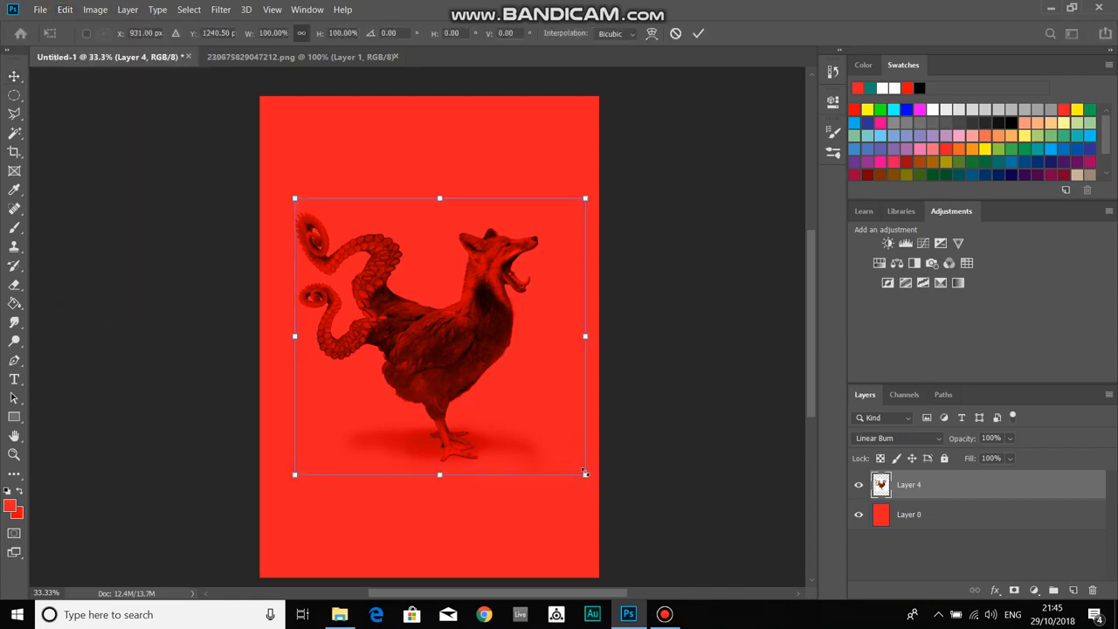
drag(585, 472, 654, 529)
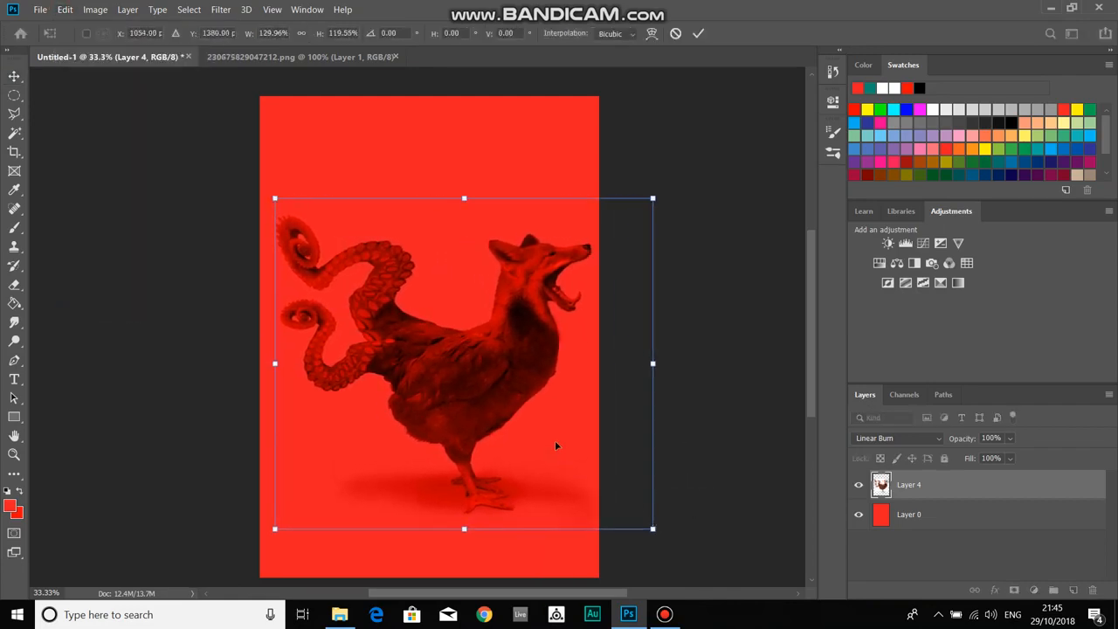
click(301, 33)
drag(466, 335, 430, 309)
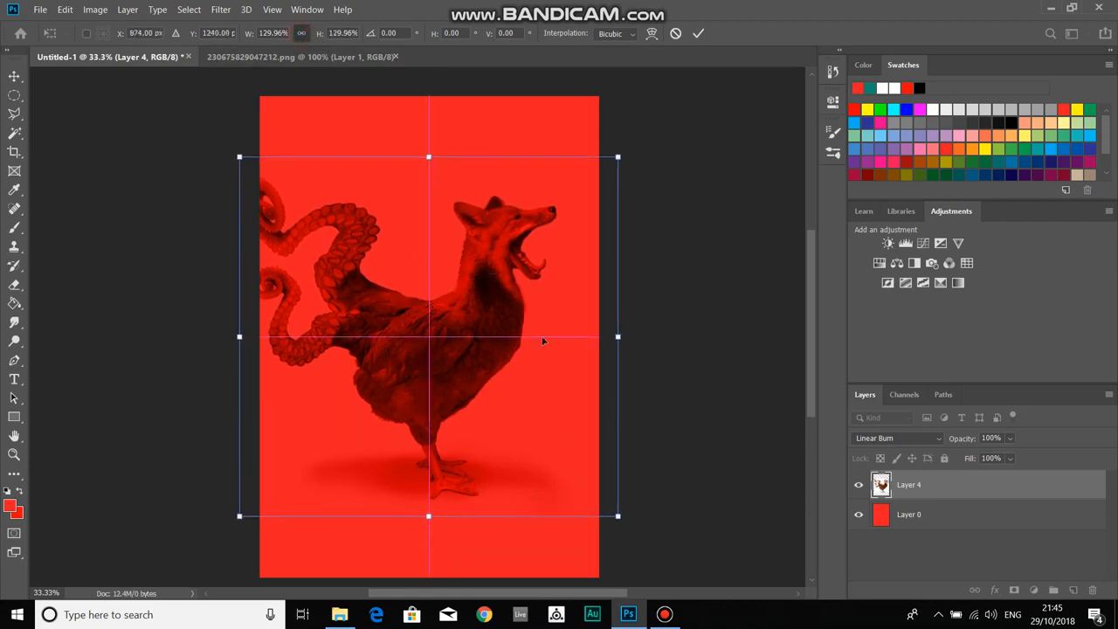
drag(626, 522, 598, 515)
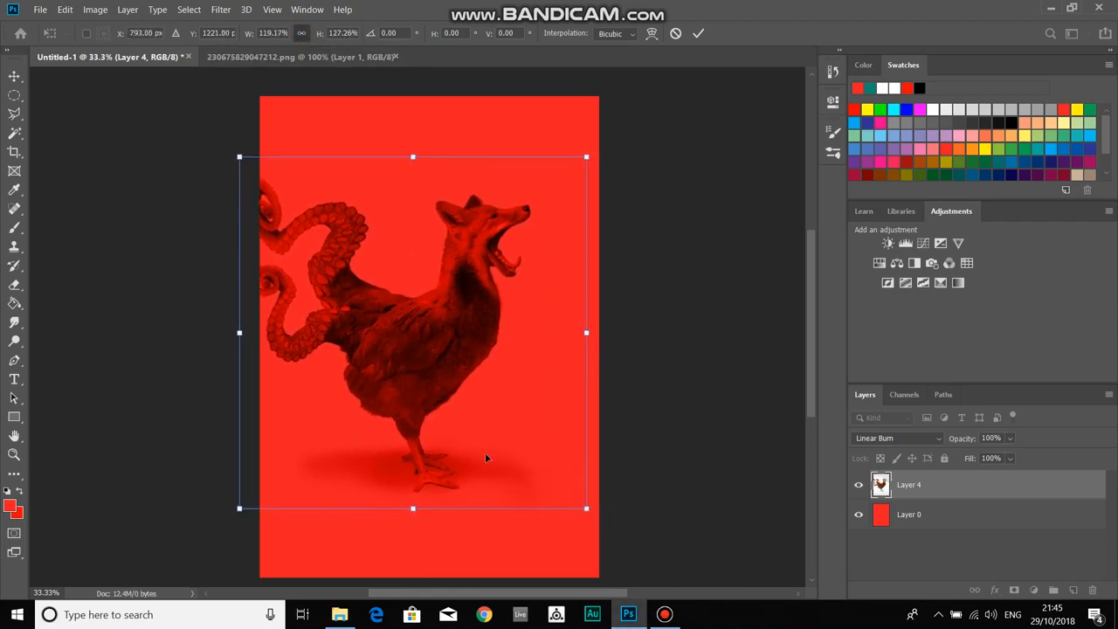
drag(443, 382, 465, 386)
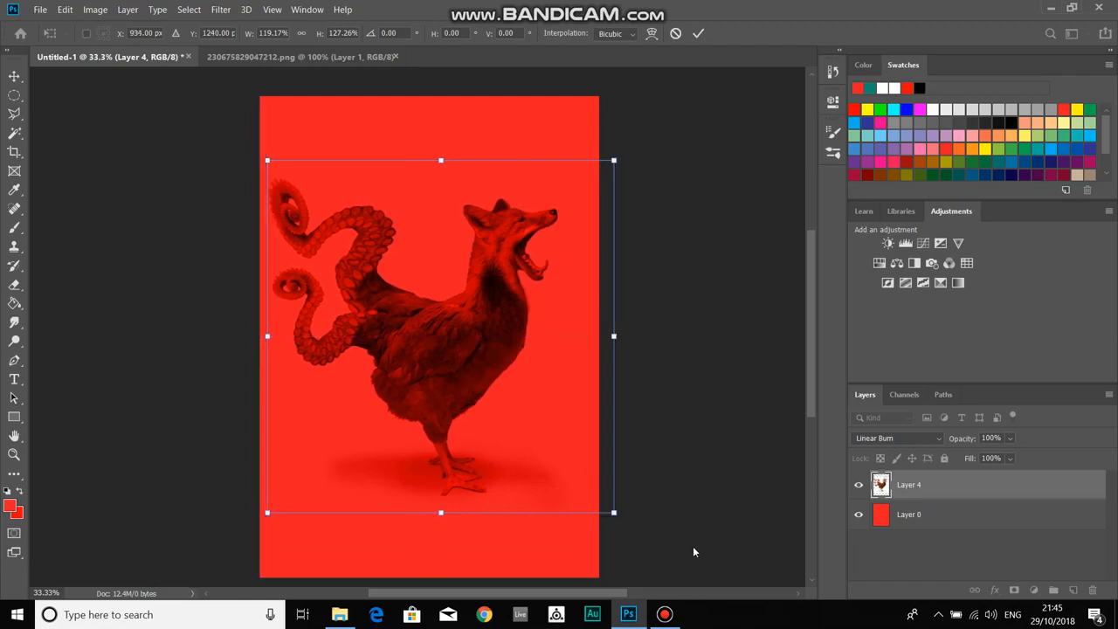
drag(606, 512, 600, 498)
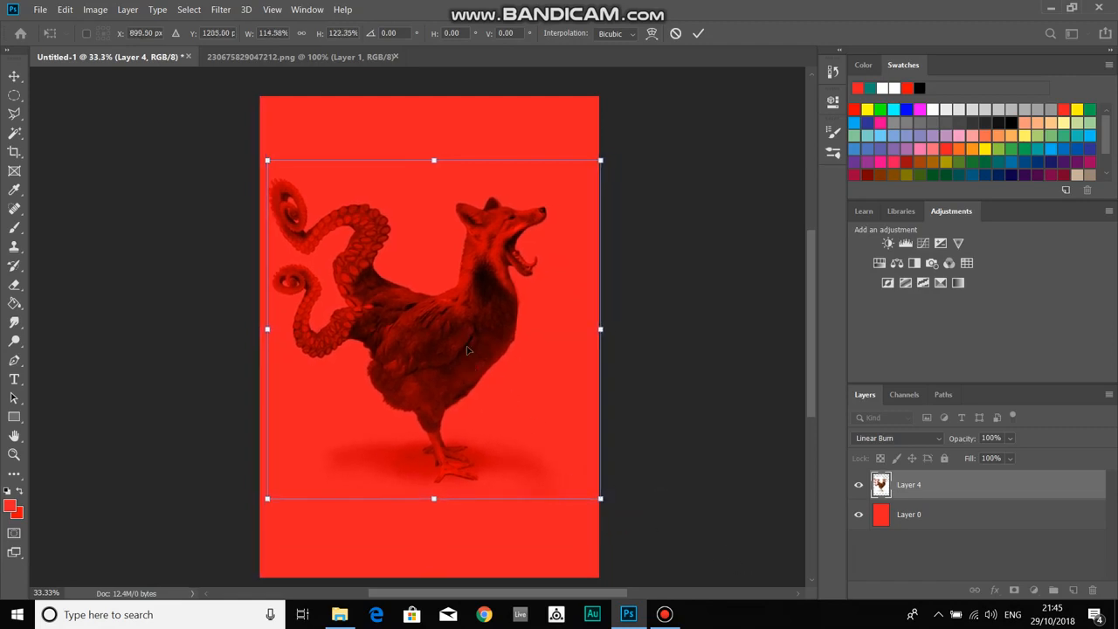
drag(469, 349, 474, 350)
key(Return)
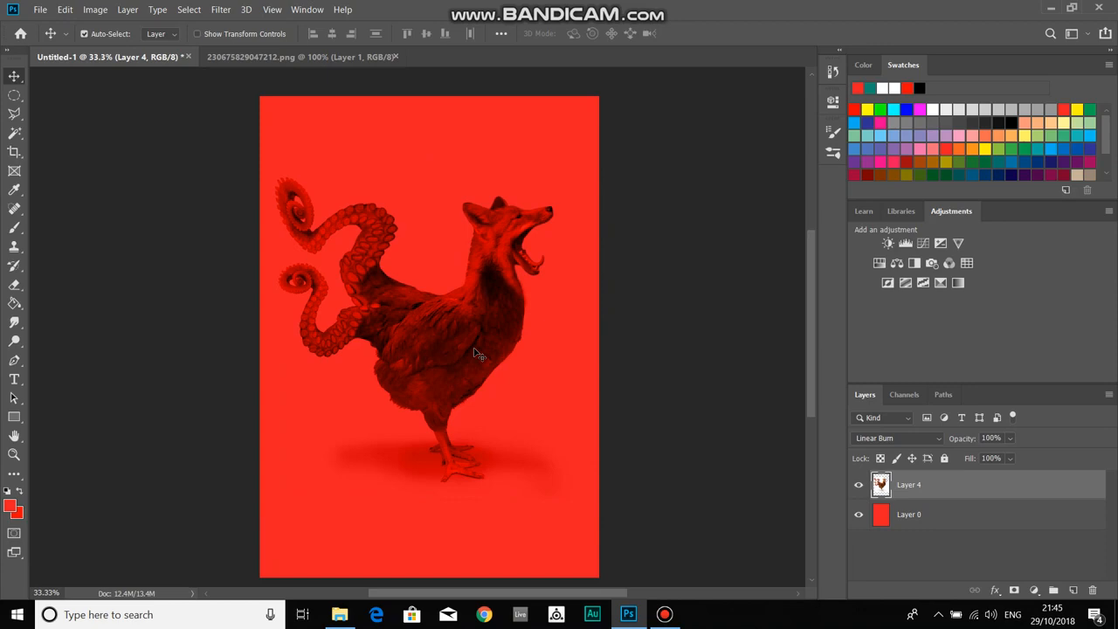
drag(463, 348, 466, 339)
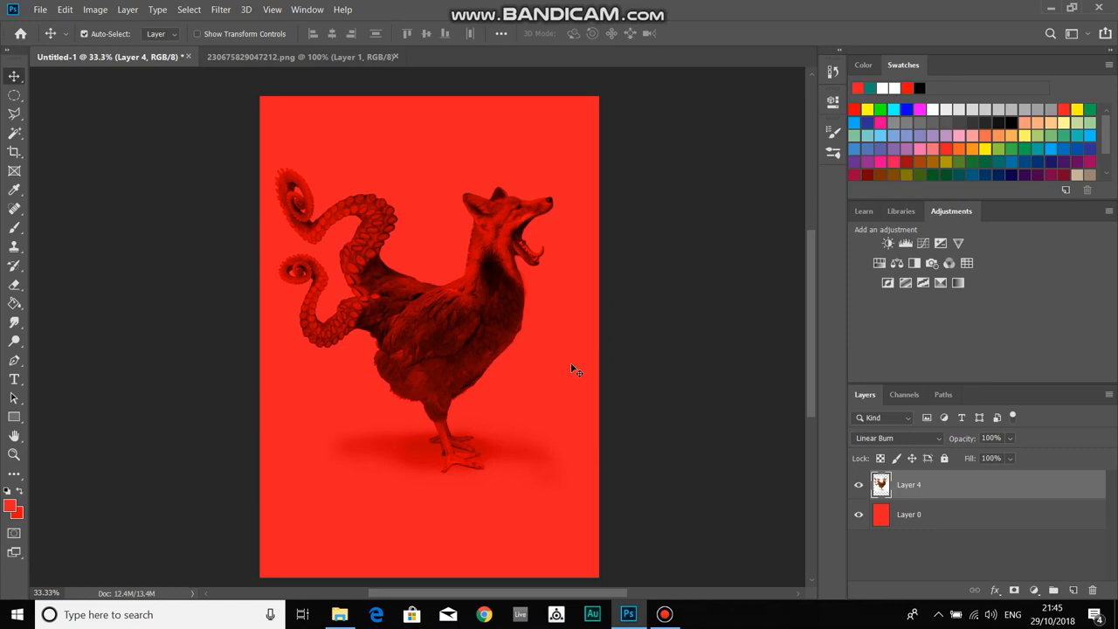
click(666, 614)
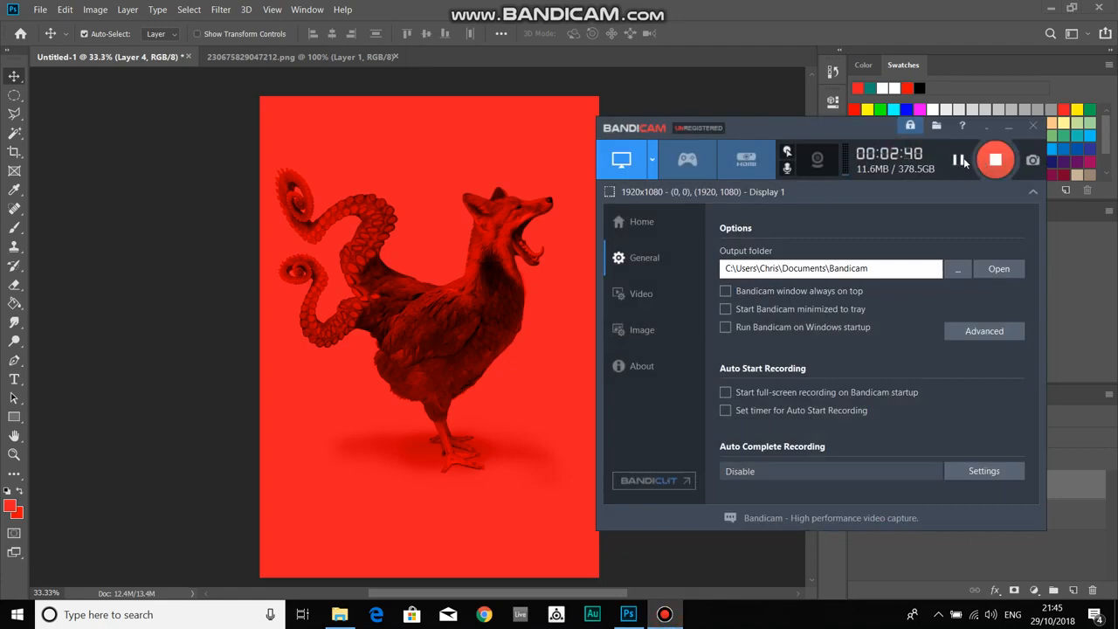
click(1009, 126)
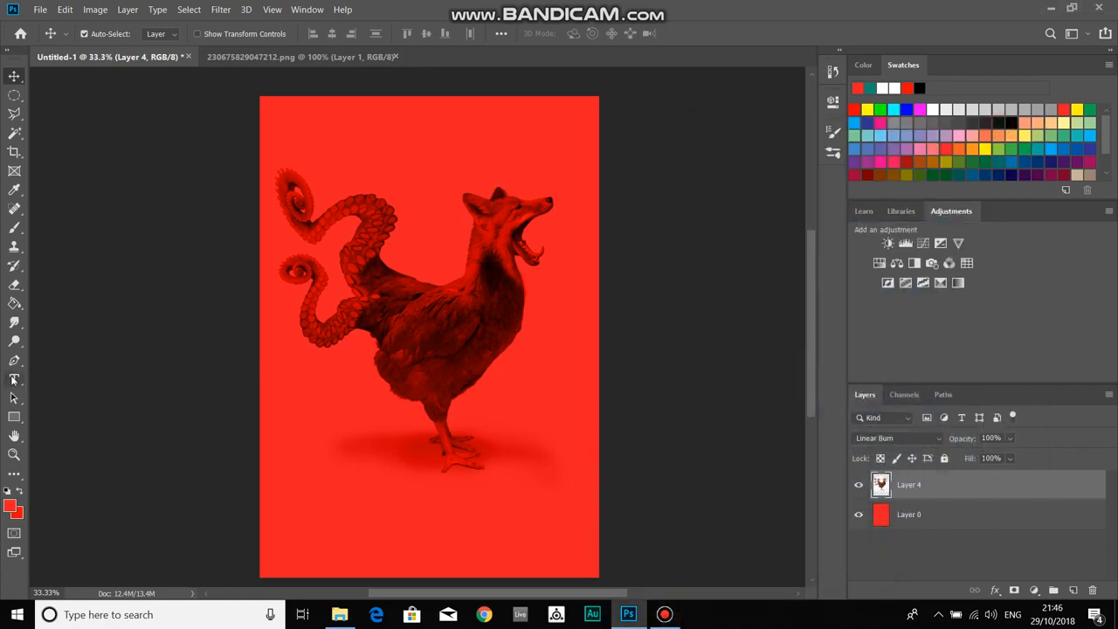
click(14, 378)
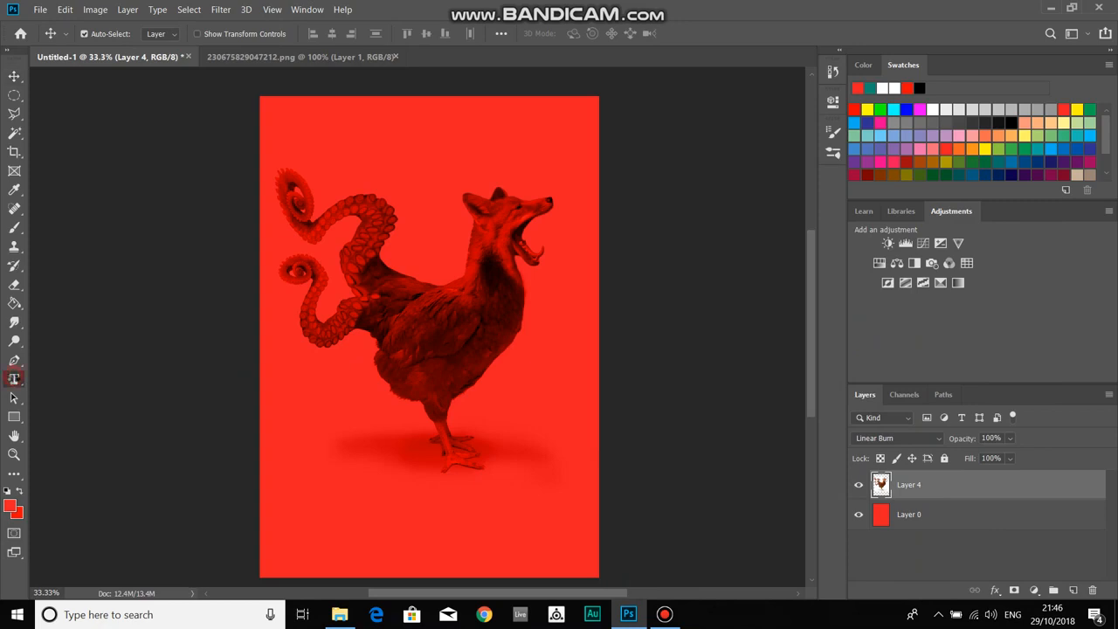
click(291, 431)
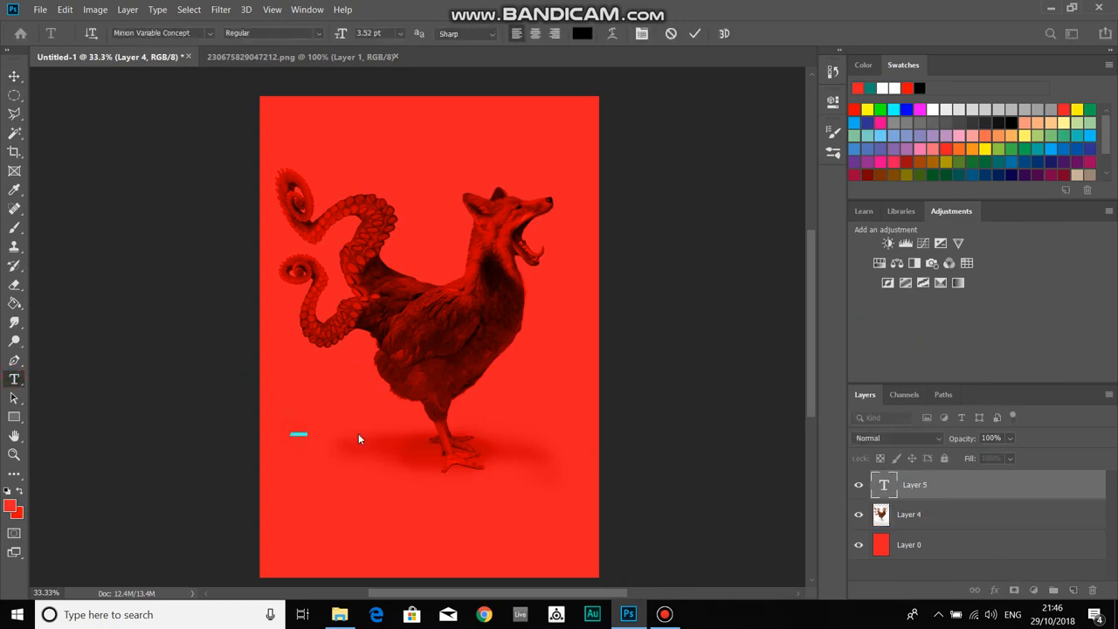
key(BackSpace)
drag(968, 493, 1092, 590)
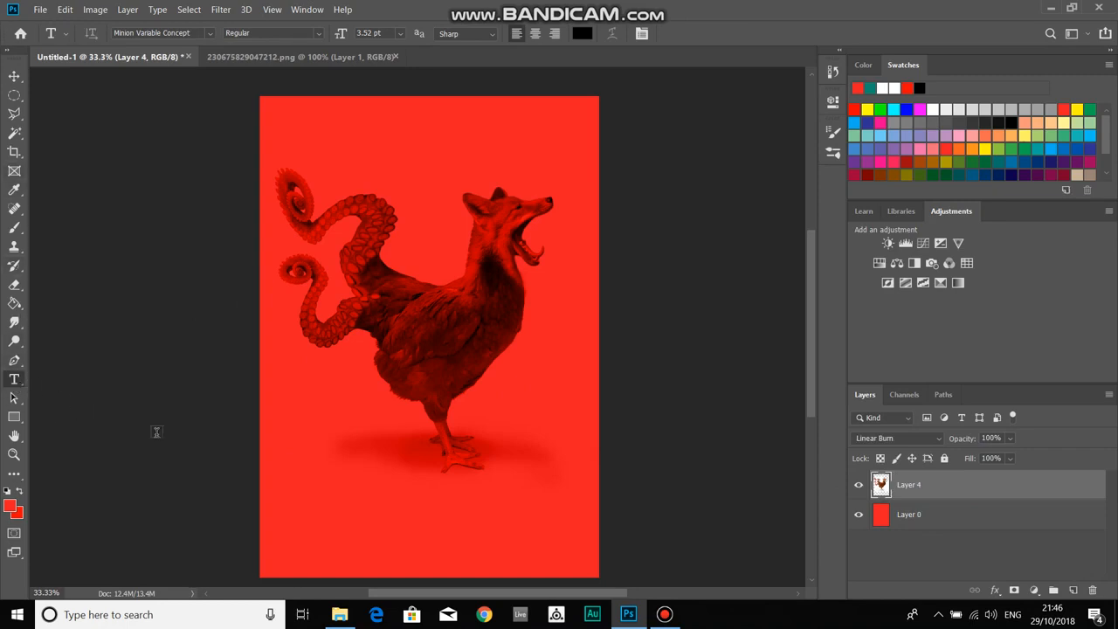
- Start a horizontal text layer beside the creature's feet and set its text color to white (ffffff)
click(298, 451)
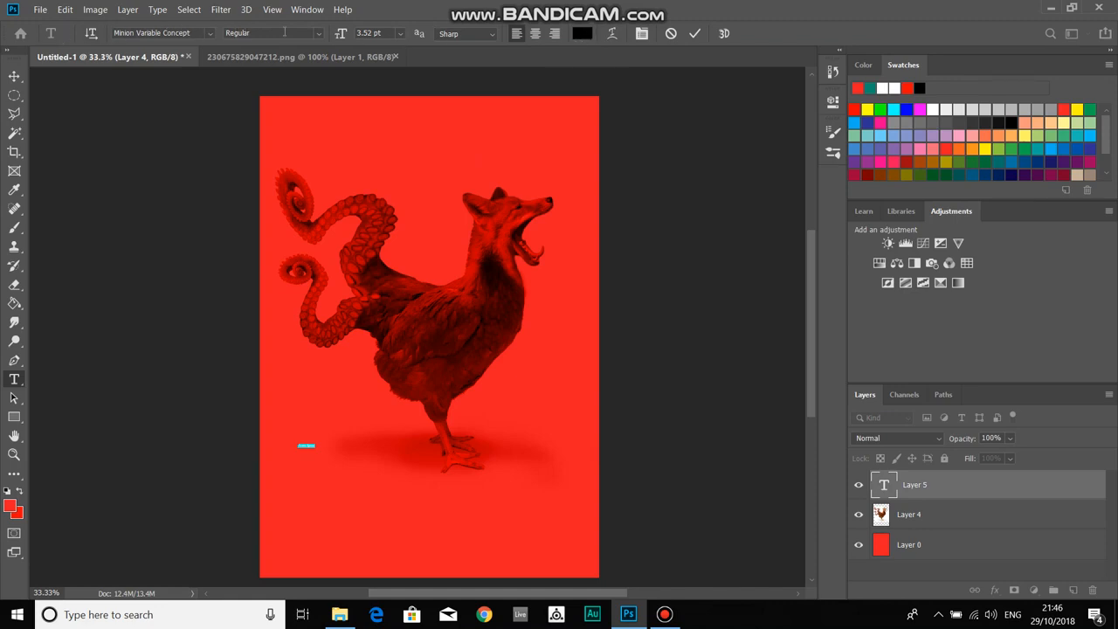
click(582, 33)
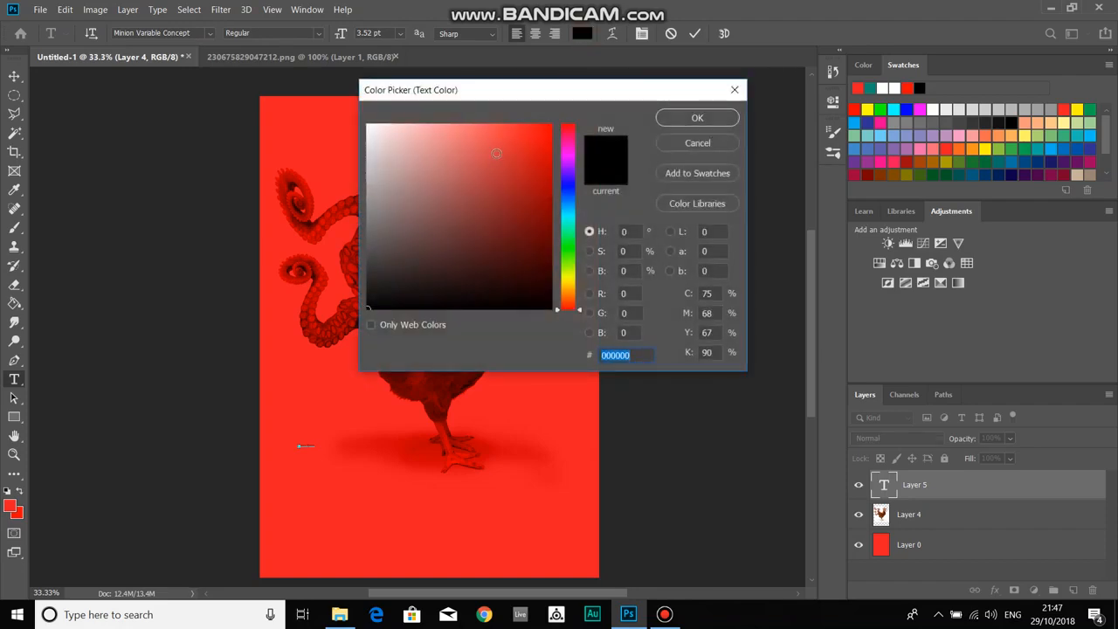
drag(456, 144, 354, 121)
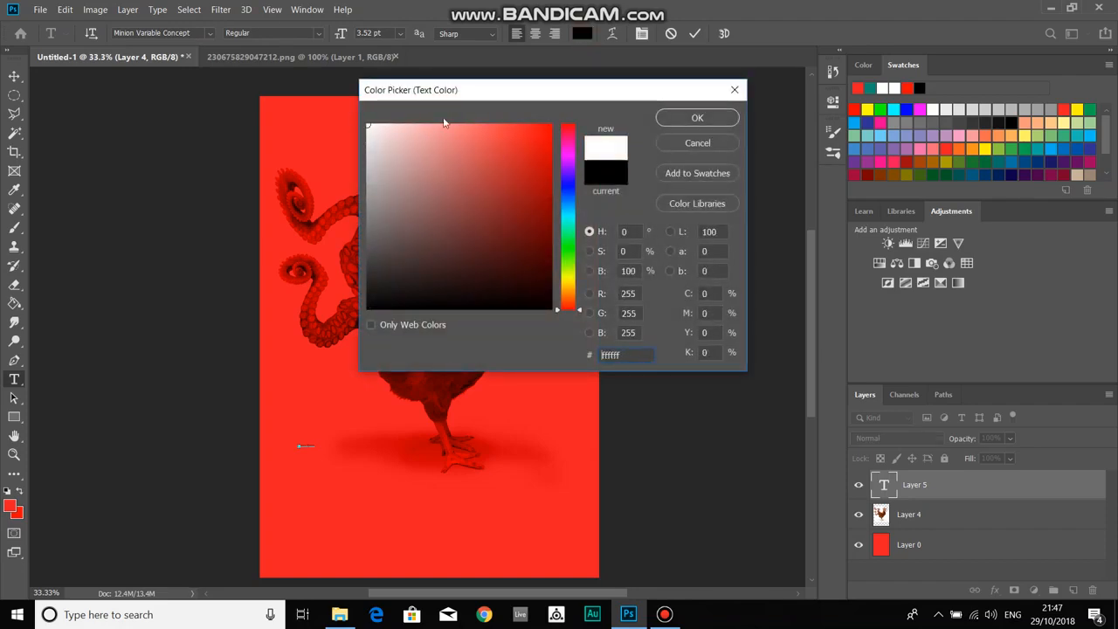
click(696, 117)
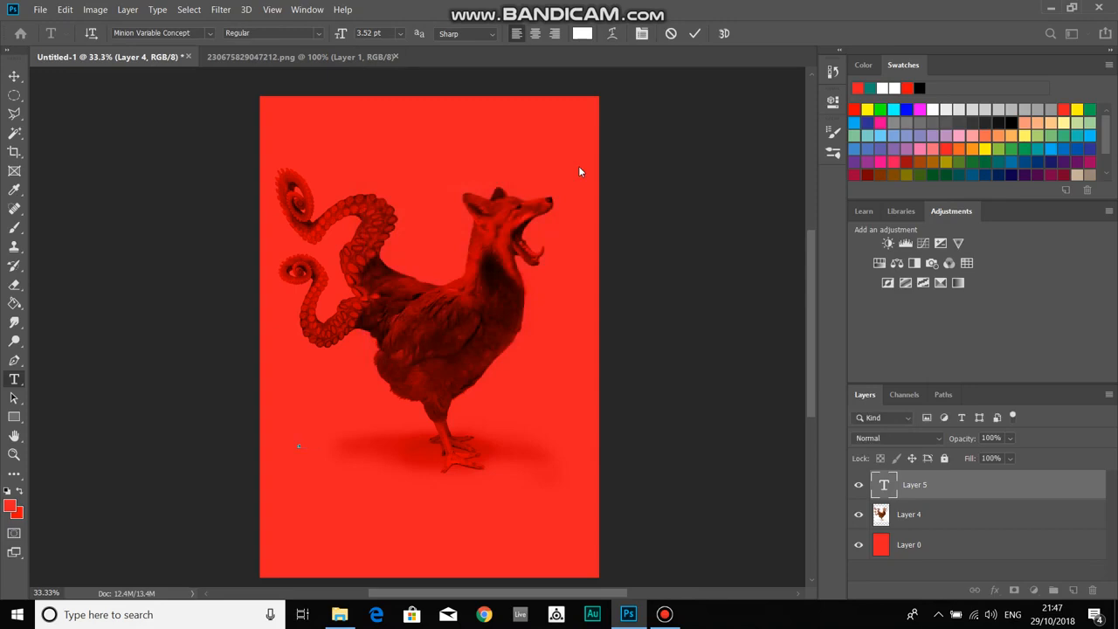
- Enter the title beginning "LES MUTAN" in capitals and set its font size to 72 pt
key(Caps_Lock)
drag(300, 446, 324, 445)
click(400, 33)
click(392, 215)
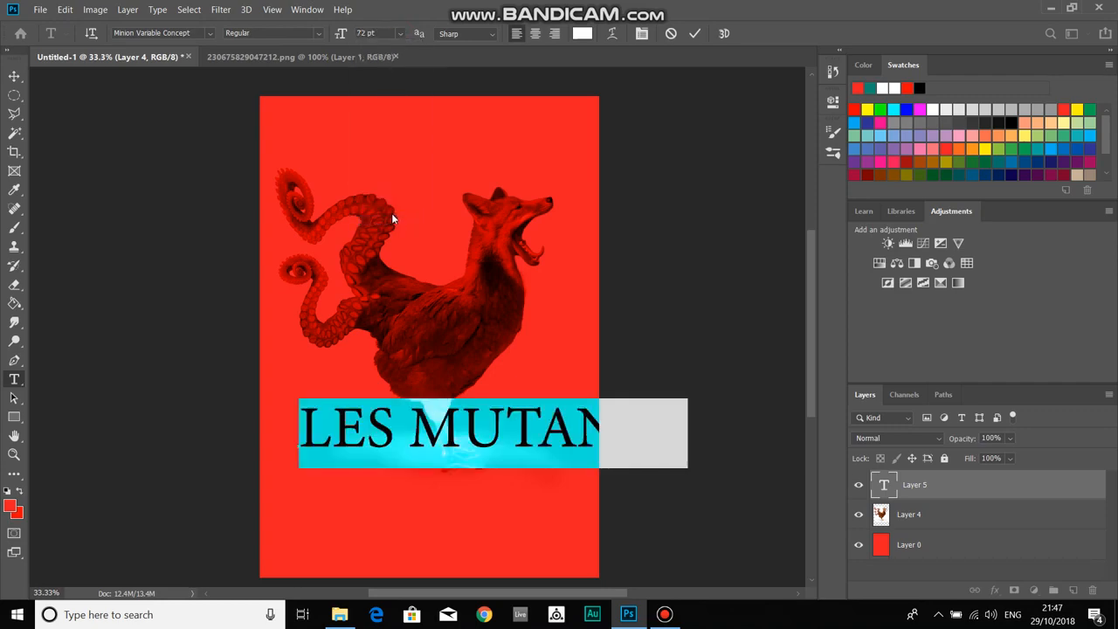
- Set the LES MUTANTS title's font size to 60 pt and move it down to the creature's feet, centered across the poster
click(399, 33)
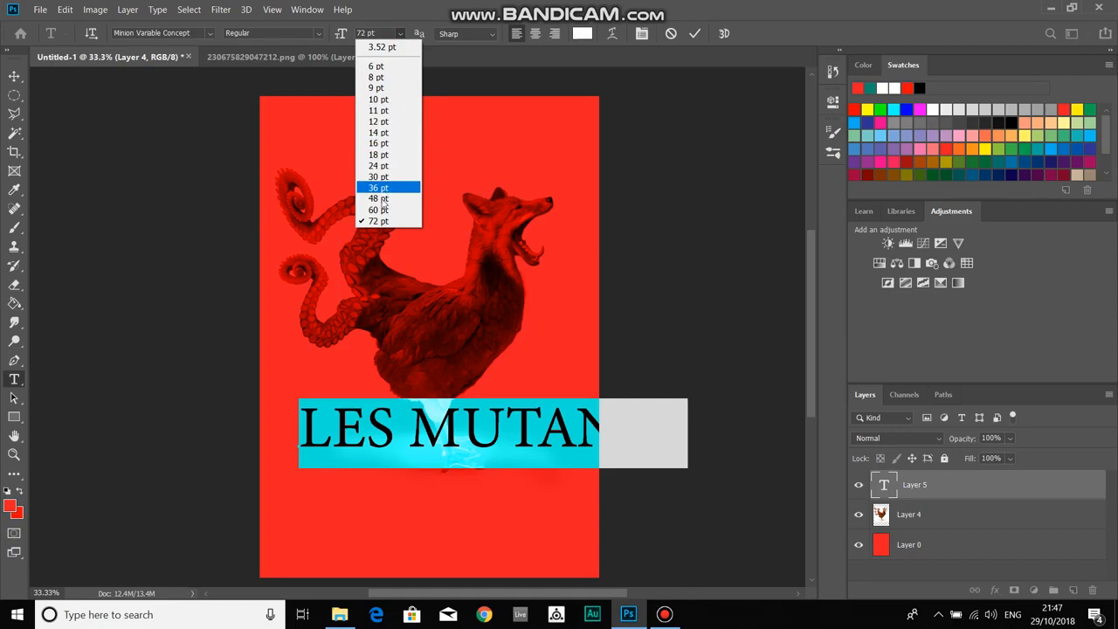
click(379, 210)
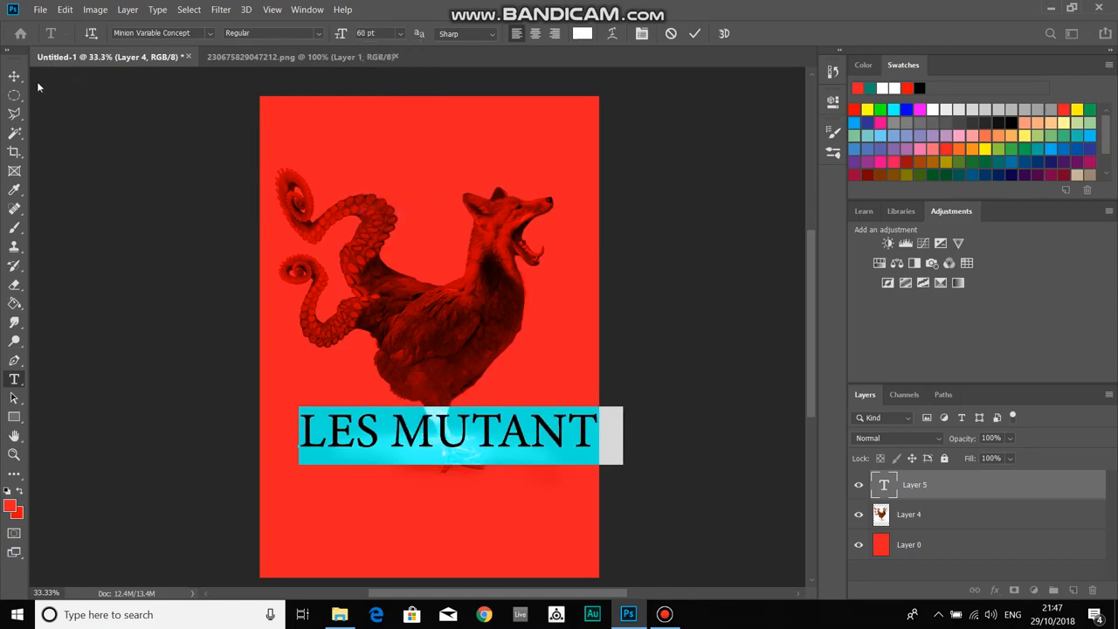
click(14, 76)
drag(441, 445, 415, 492)
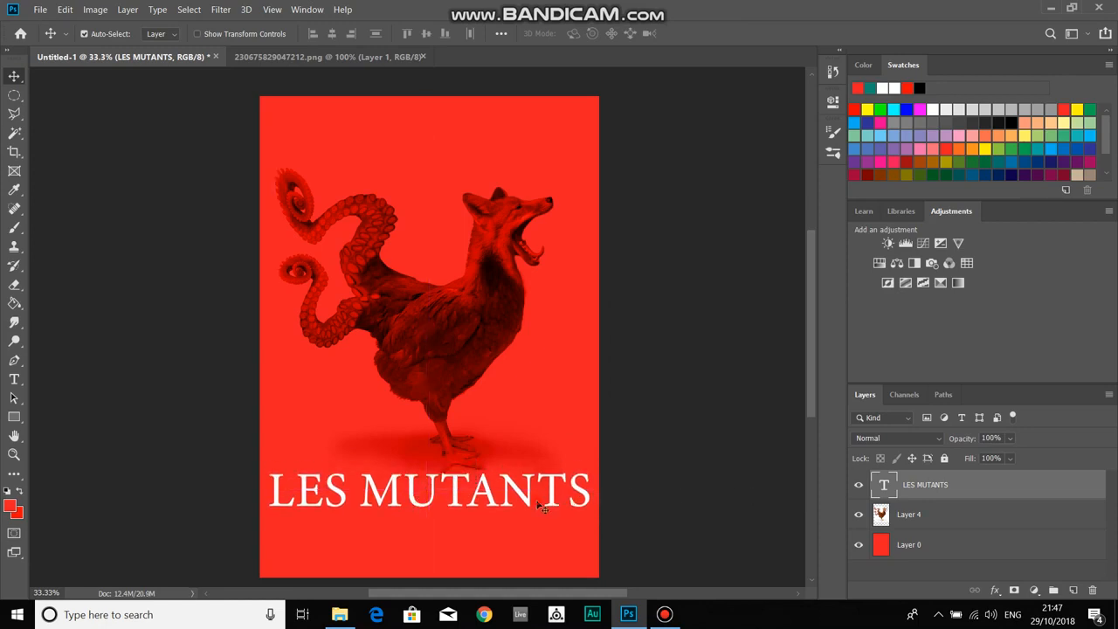
drag(541, 507, 559, 492)
- Scale the LES MUTANTS title proportionally to 93.25% with Free Transform, then unlink its width and height
click(64, 10)
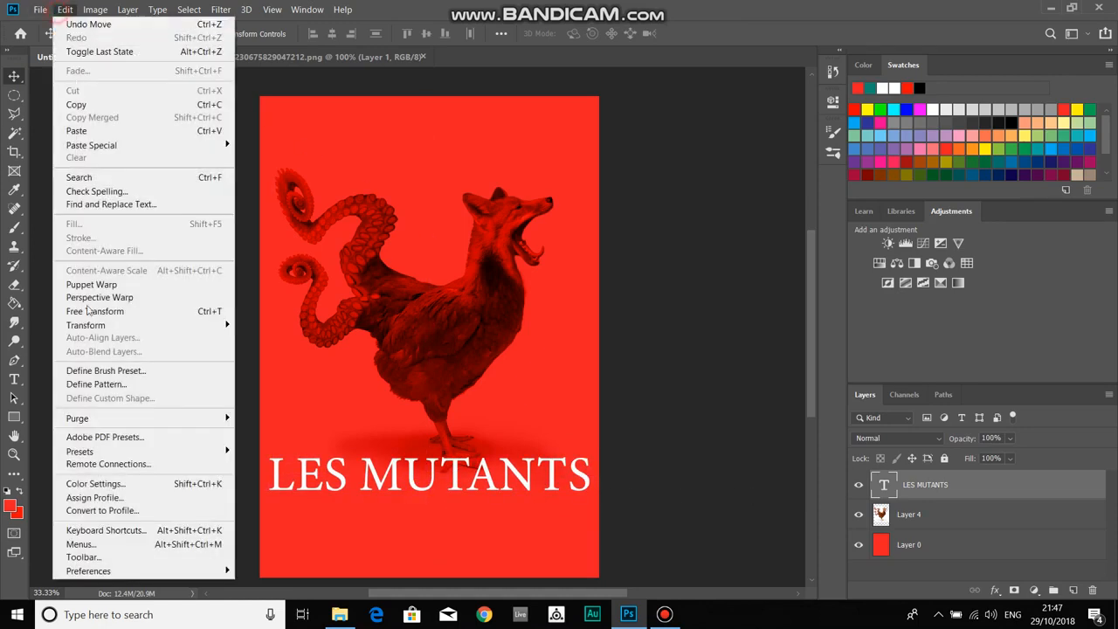
click(105, 312)
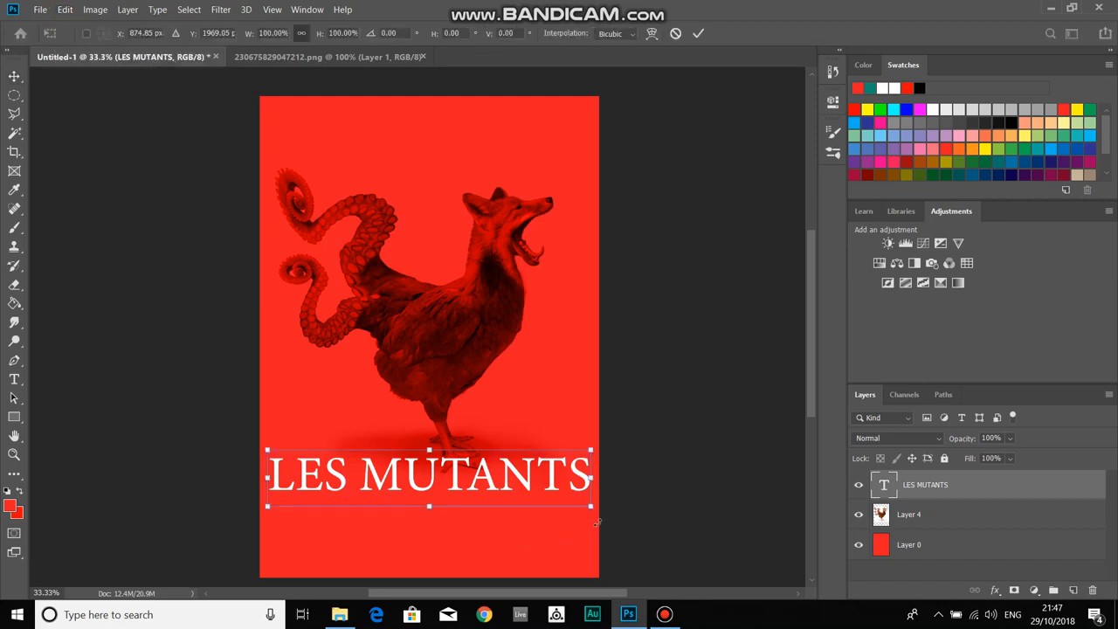
drag(586, 506, 576, 500)
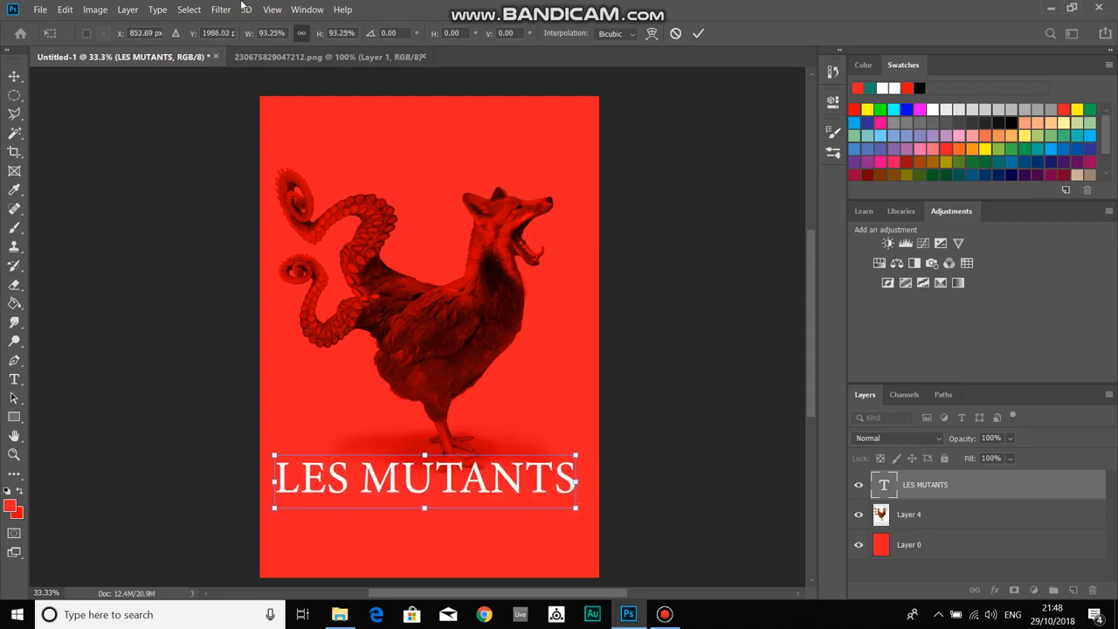
click(299, 33)
- Reposition the scaled title over the creature's feet, nudging it to about X 889 px and Y 1931 px
mouse_move(473, 486)
mouse_down()
mouse_move(493, 467)
mouse_move(477, 494)
mouse_up()
key(Up)
key(Up)
key(Up)
key(Up)
key(Up)
key(Up)
key(Up)
key(Up)
key(Up)
key(Up)
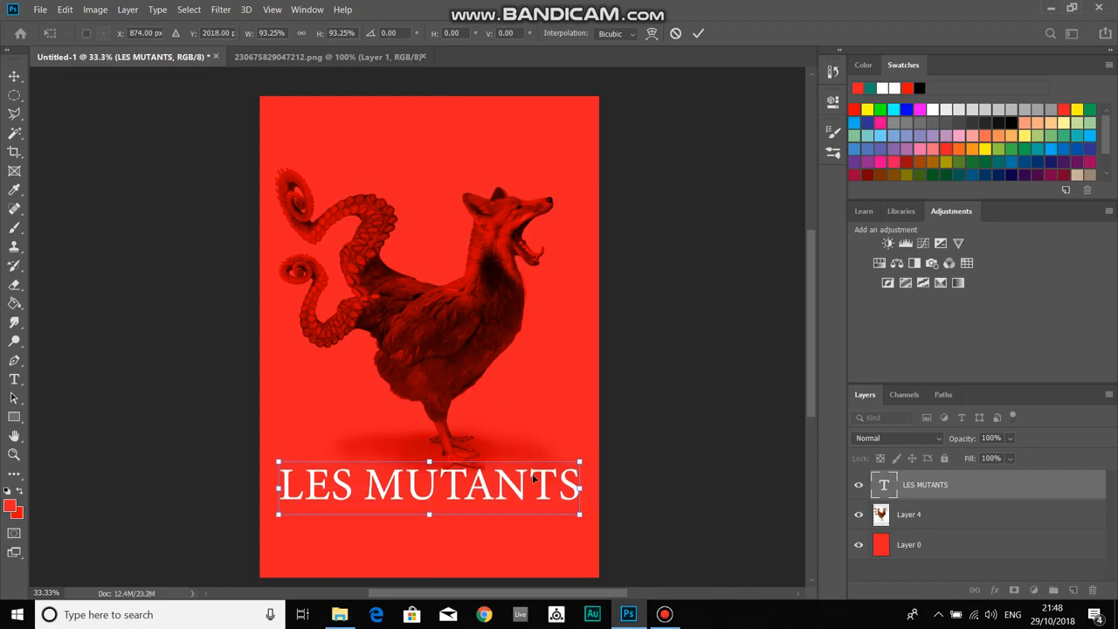
key(Right)
key(Right)
key(Up)
key(Up)
key(Up)
key(Up)
key(Up)
key(Up)
key(Up)
key(Up)
key(Up)
key(Up)
key(Up)
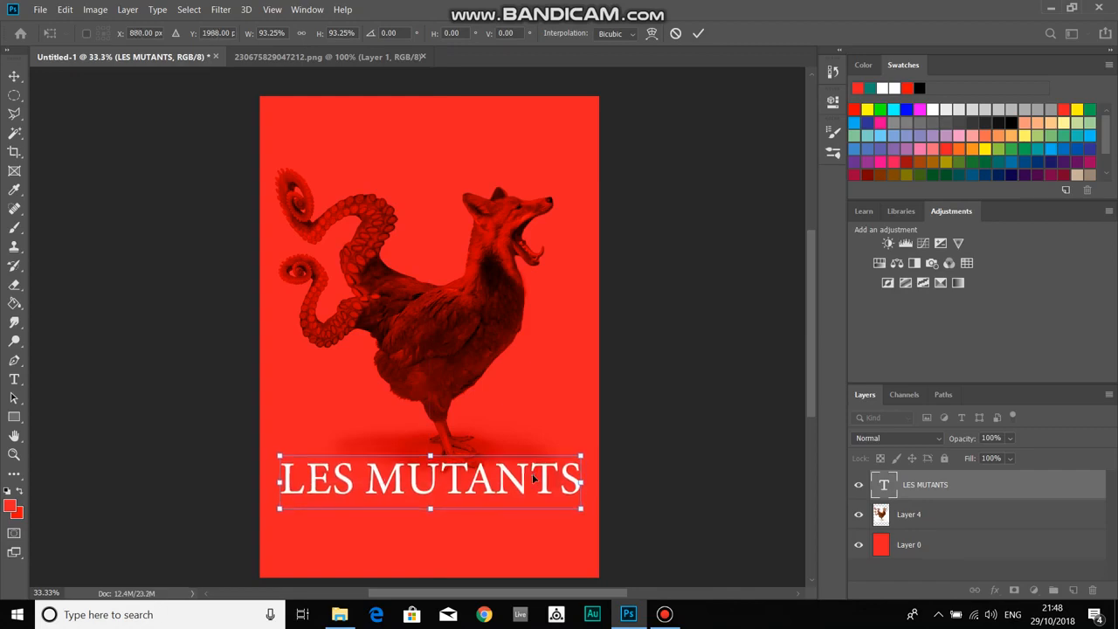
key(Right)
key(Right)
key(Right)
key(Up)
key(Up)
key(Up)
key(Up)
key(Up)
key(Up)
key(Up)
key(Up)
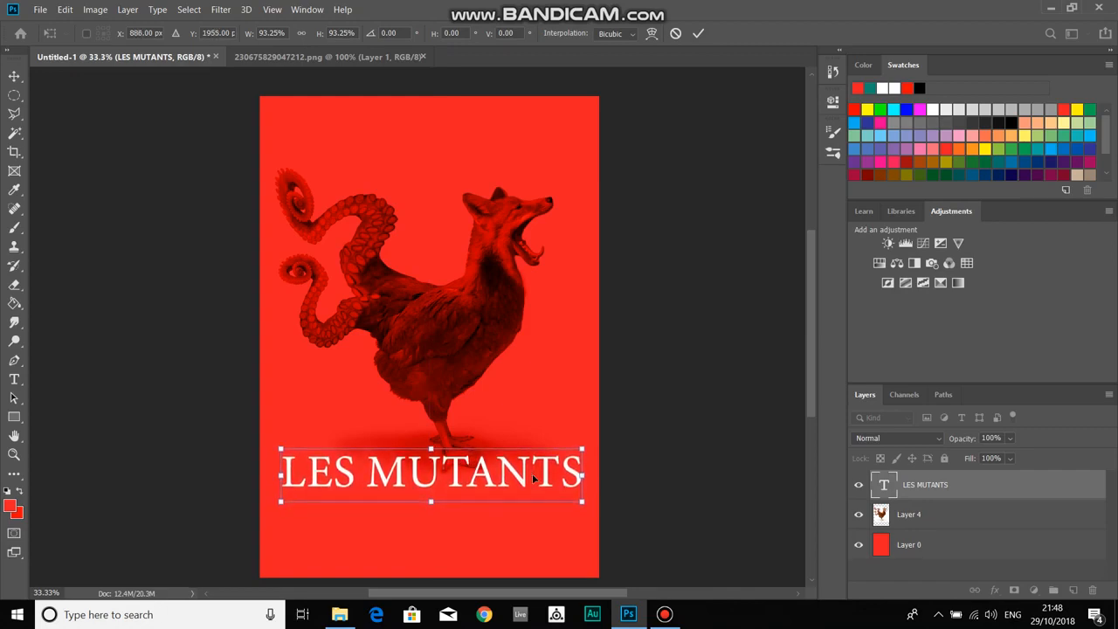
key(Left)
key(Left)
key(Up)
key(Up)
key(Up)
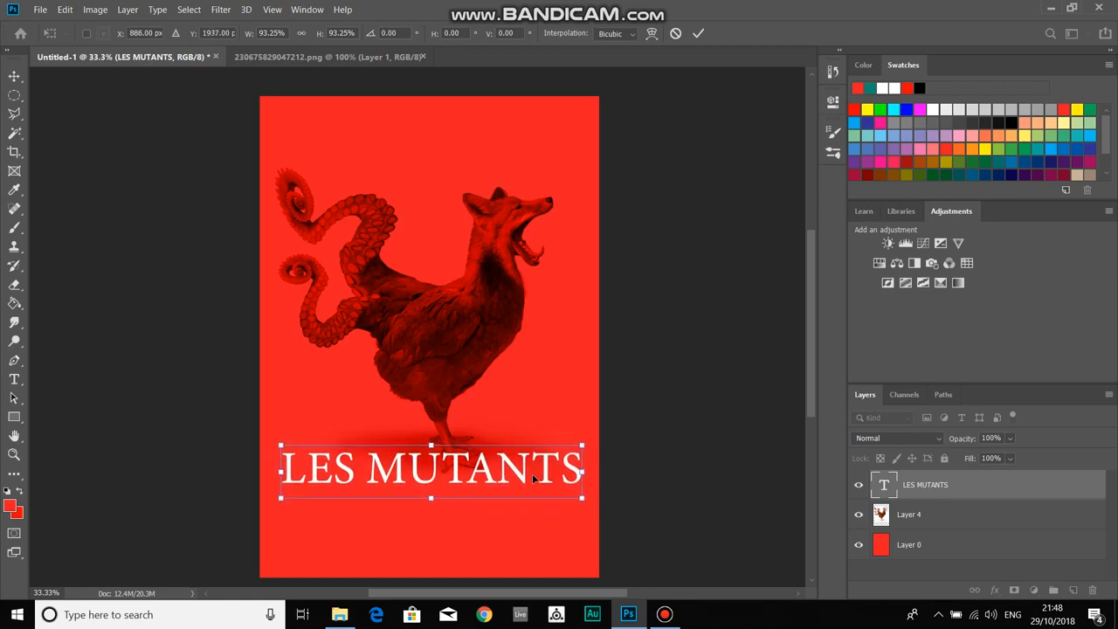
key(Right)
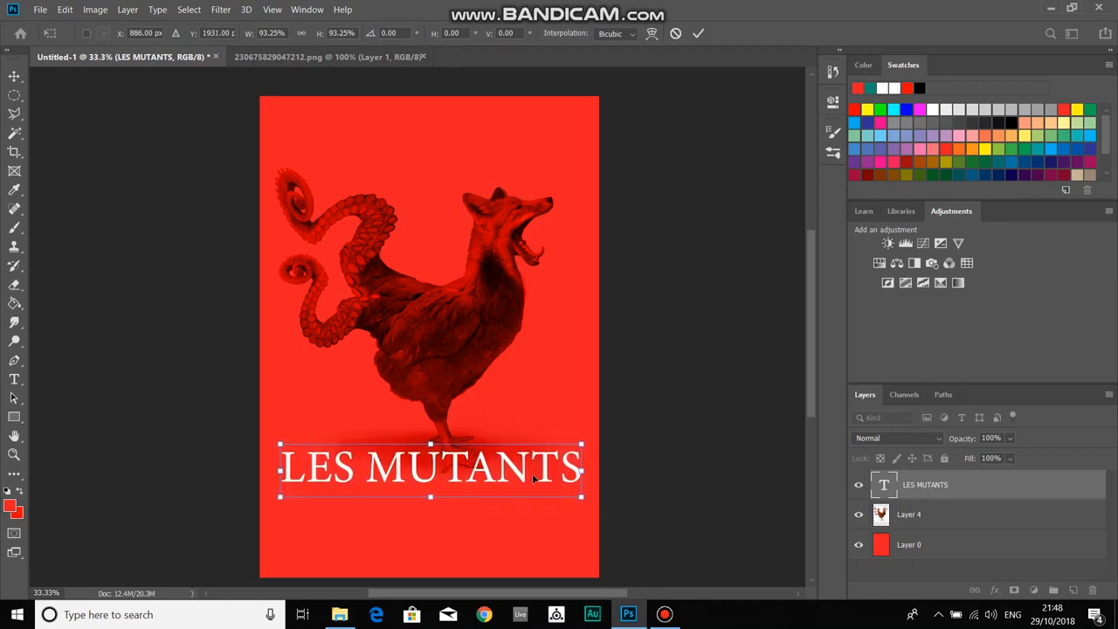
key(Right)
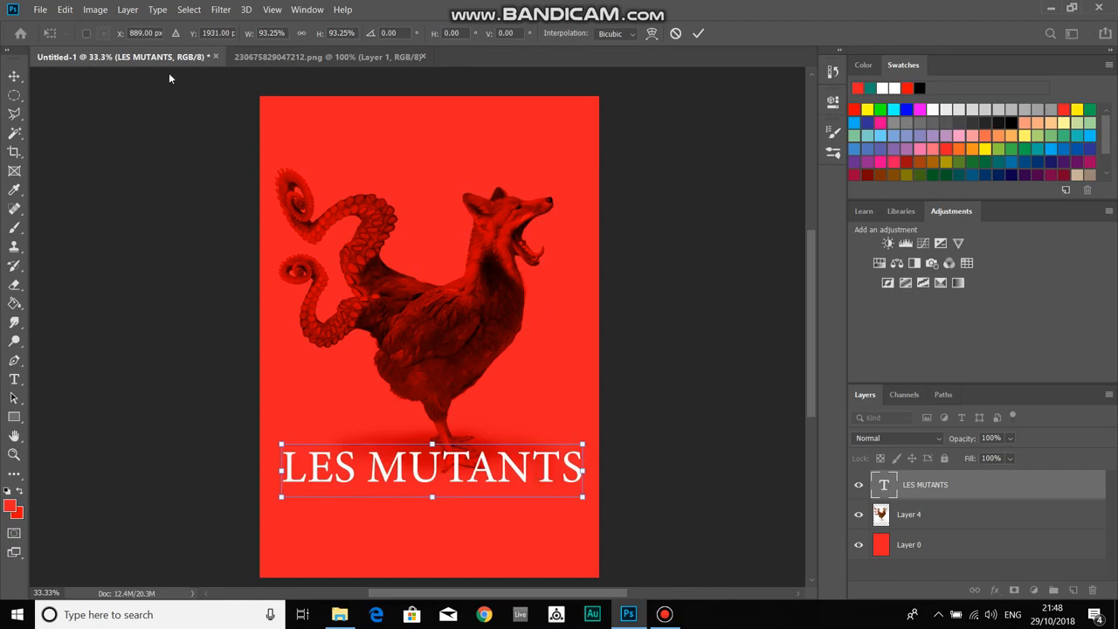
- Try different fonts on the whole LES MUTANTS title and set it to Source Serif Variable
click(14, 379)
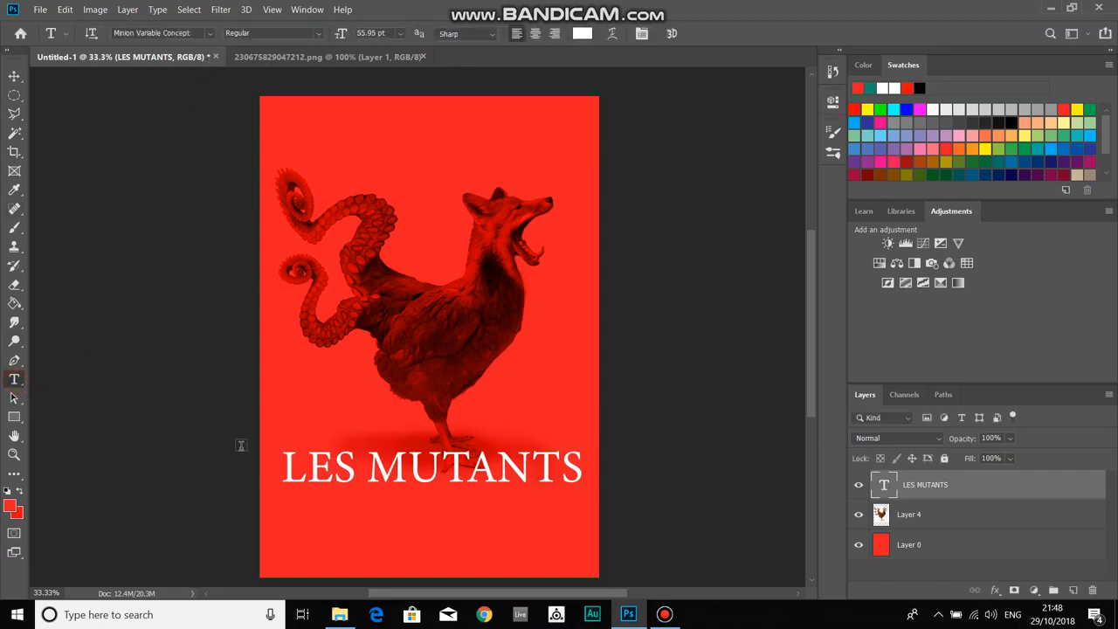
drag(287, 472, 606, 472)
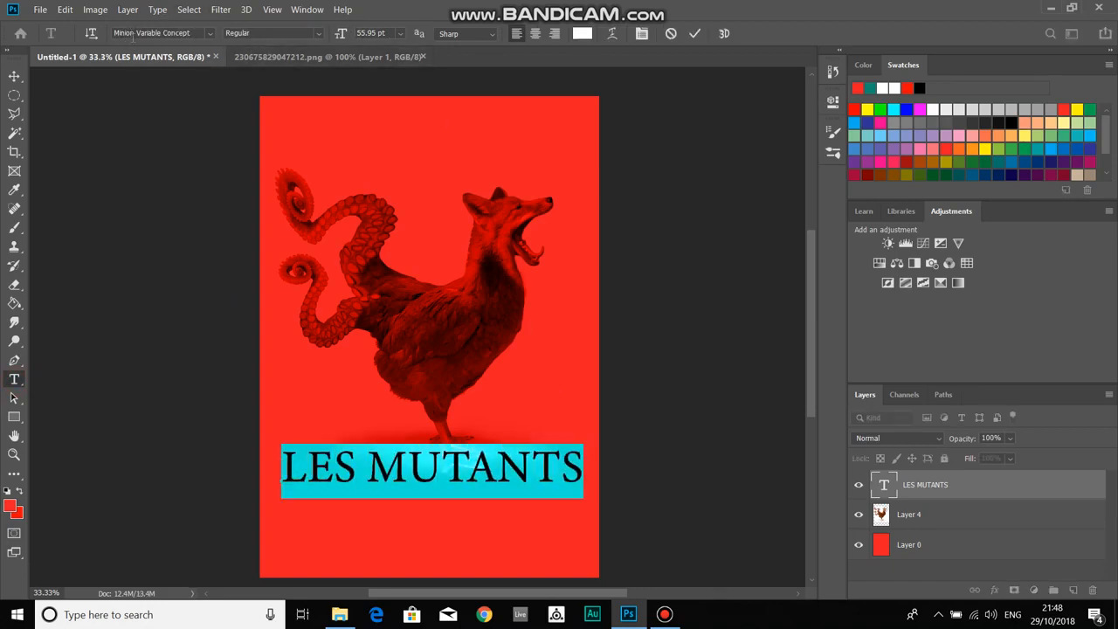
click(209, 35)
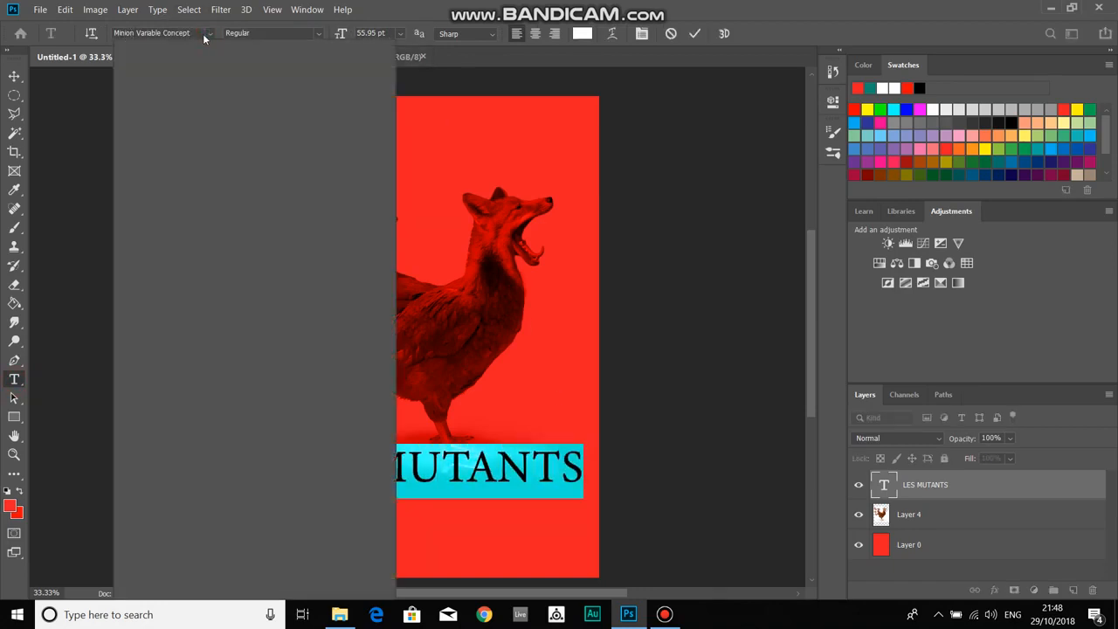
click(210, 35)
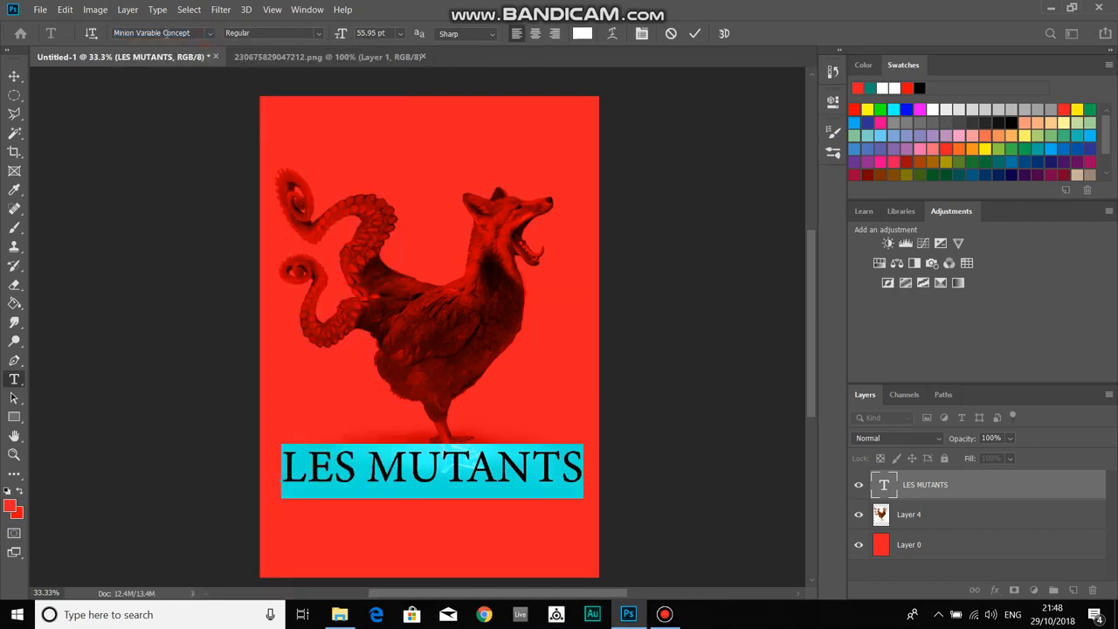
click(209, 34)
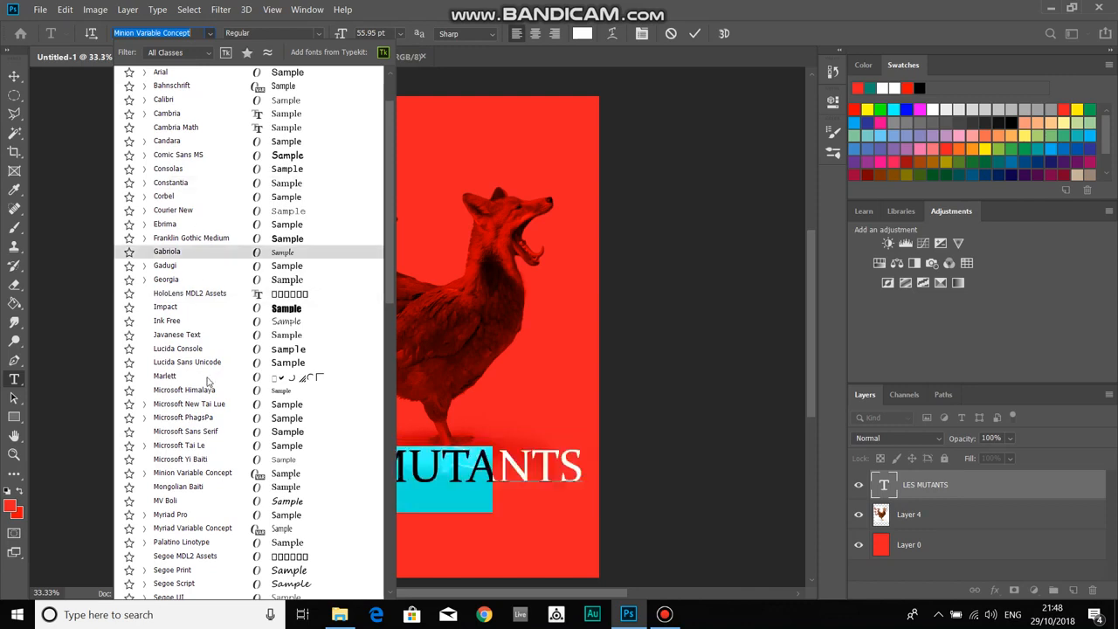
click(151, 32)
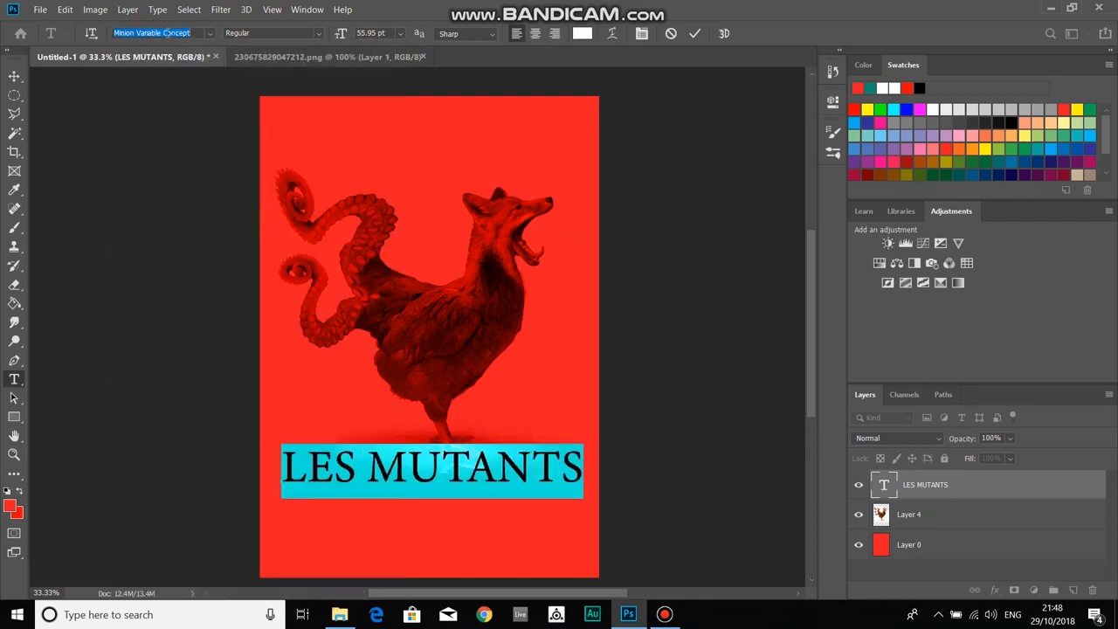
key(Down)
key(Down)
key(Down)
key(Down)
key(Down)
key(Down)
key(Down)
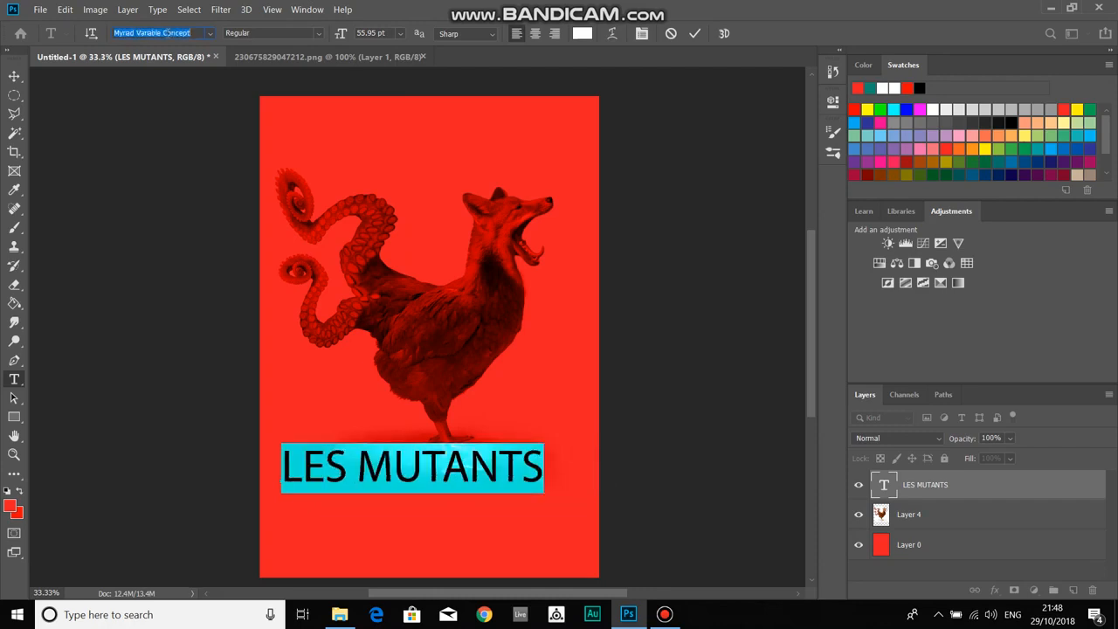
key(Down)
key(Down)
key(Down)
key(Down)
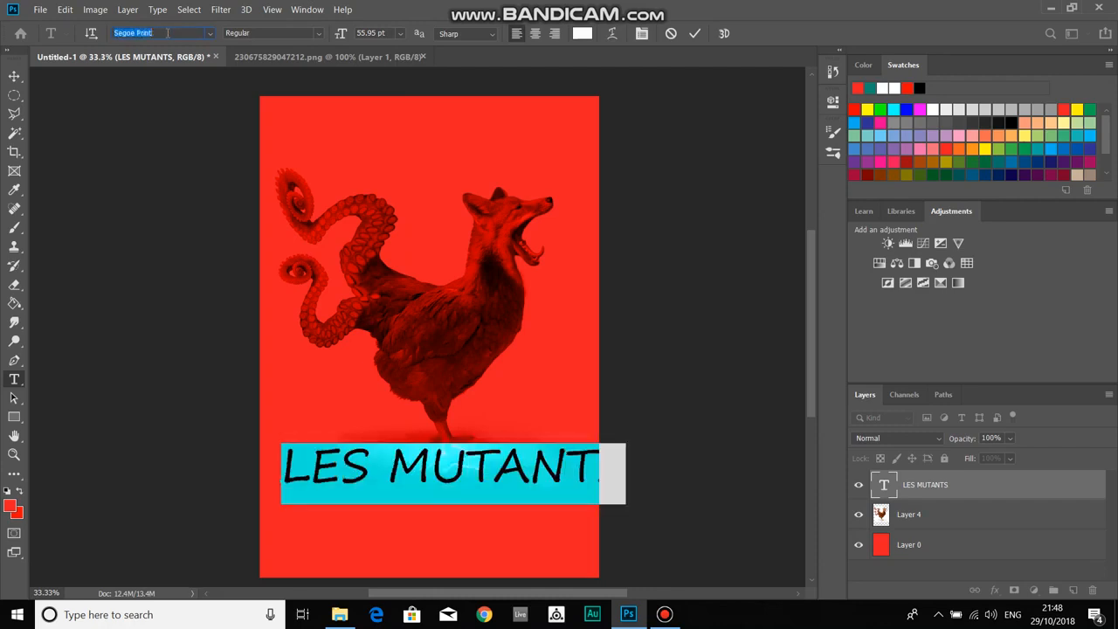
key(Down)
key(Down)
key(Down)
key(Down)
key(Down)
key(Down)
key(Down)
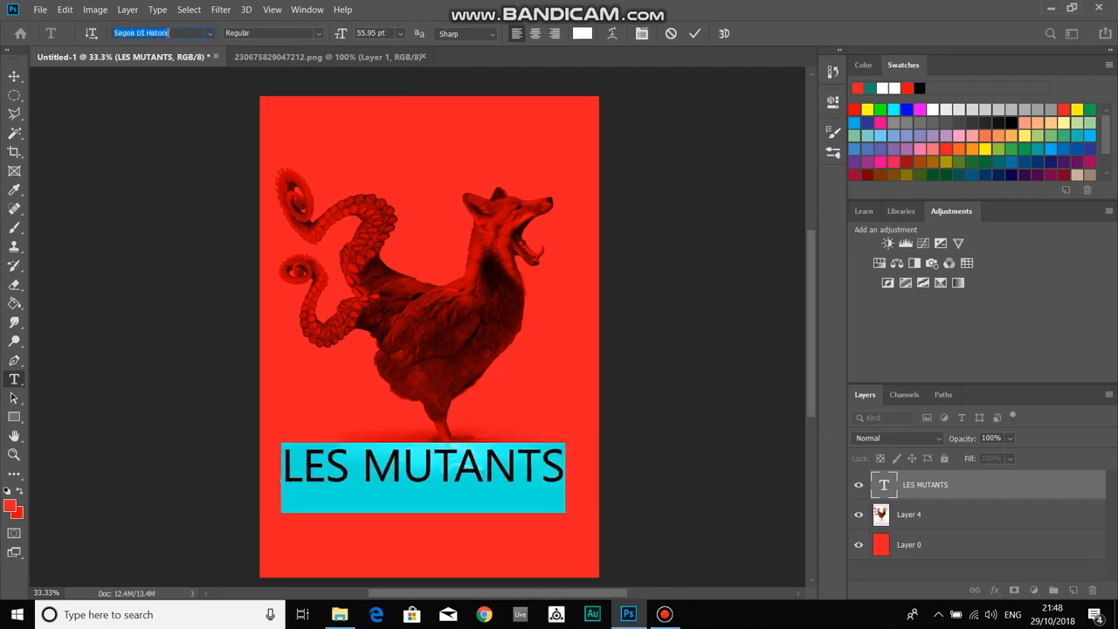
key(Down)
key(Down)
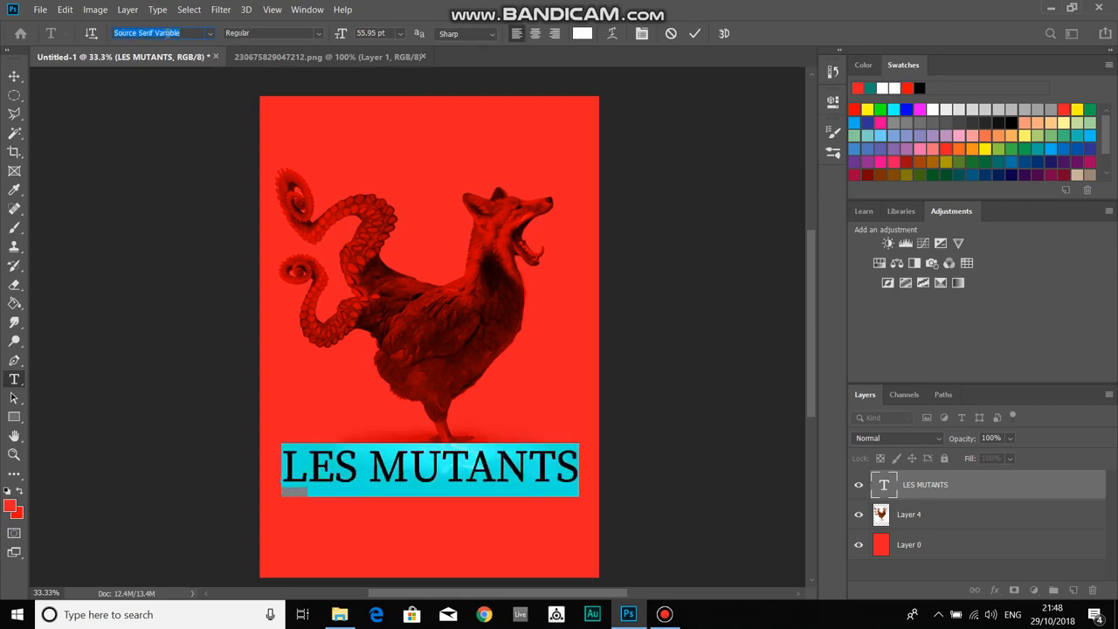
key(Down)
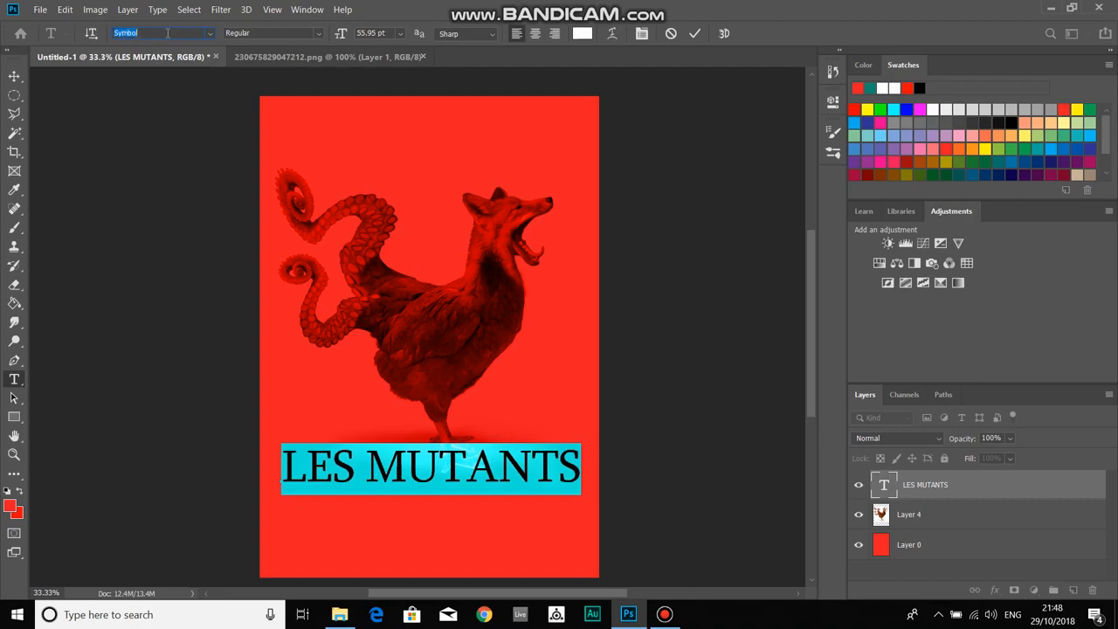
key(Down)
key(Down)
key(Down)
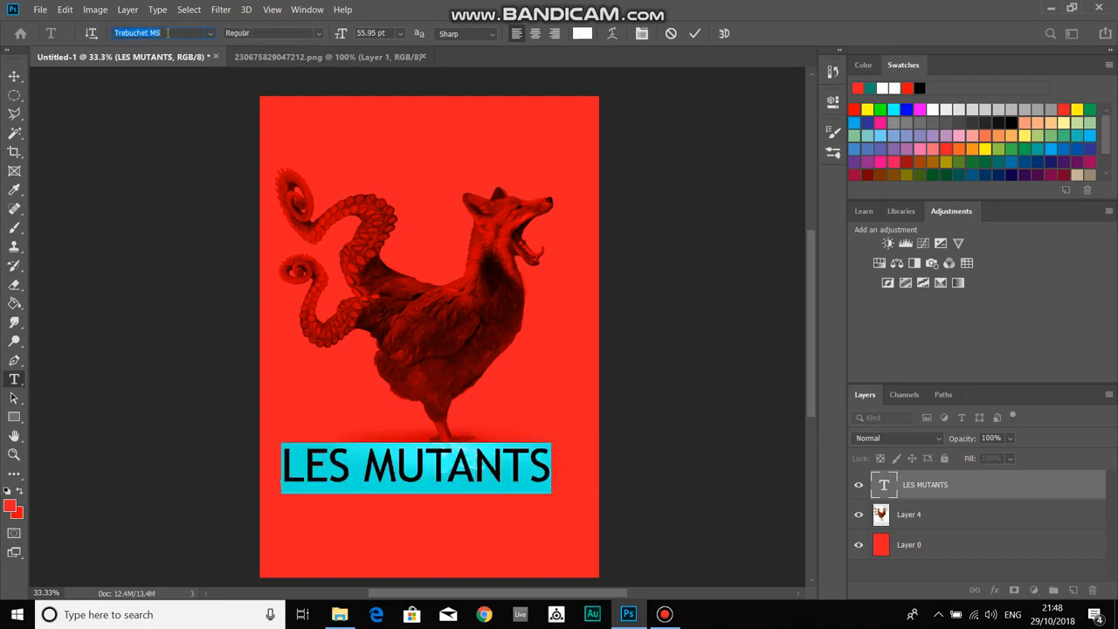
key(Down)
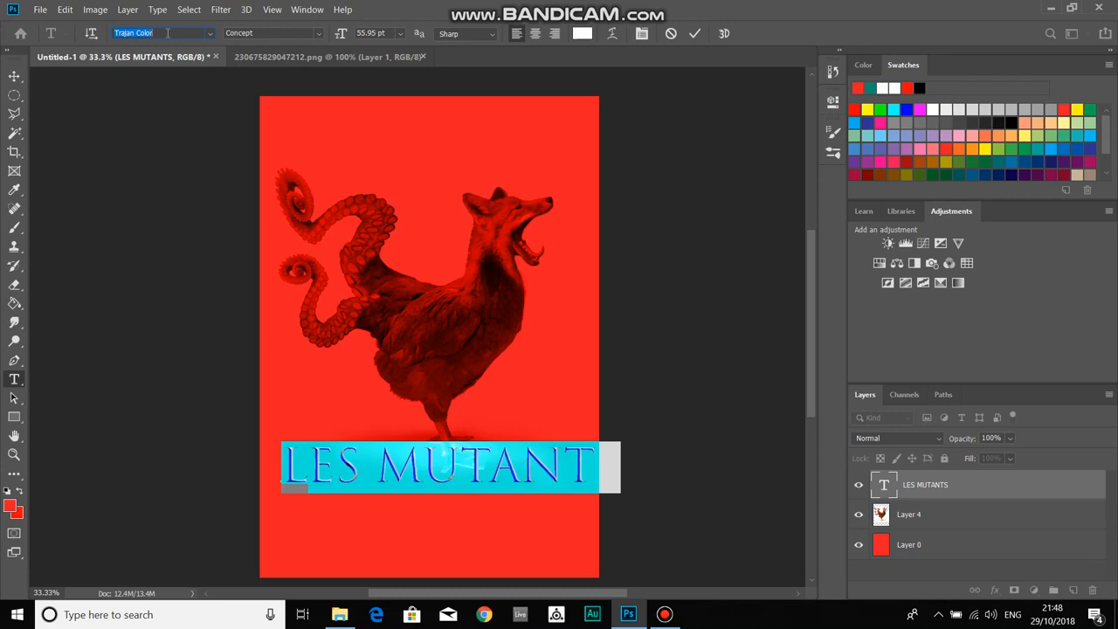
key(Down)
key(Down)
key(Down)
key(Down)
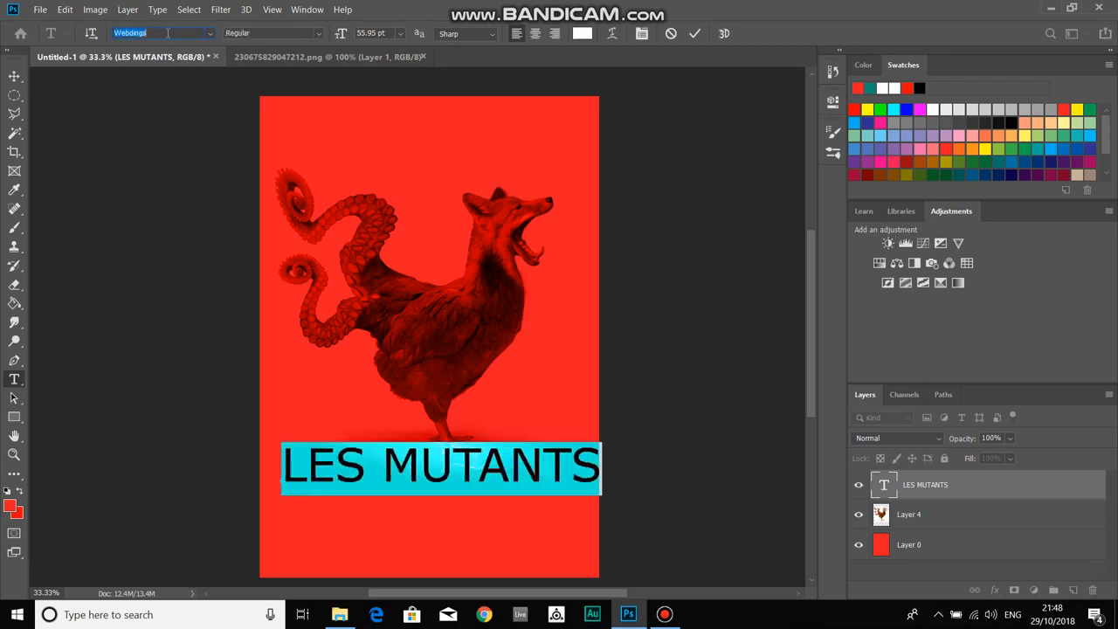
key(Down)
key(Down)
key(Down)
key(Down)
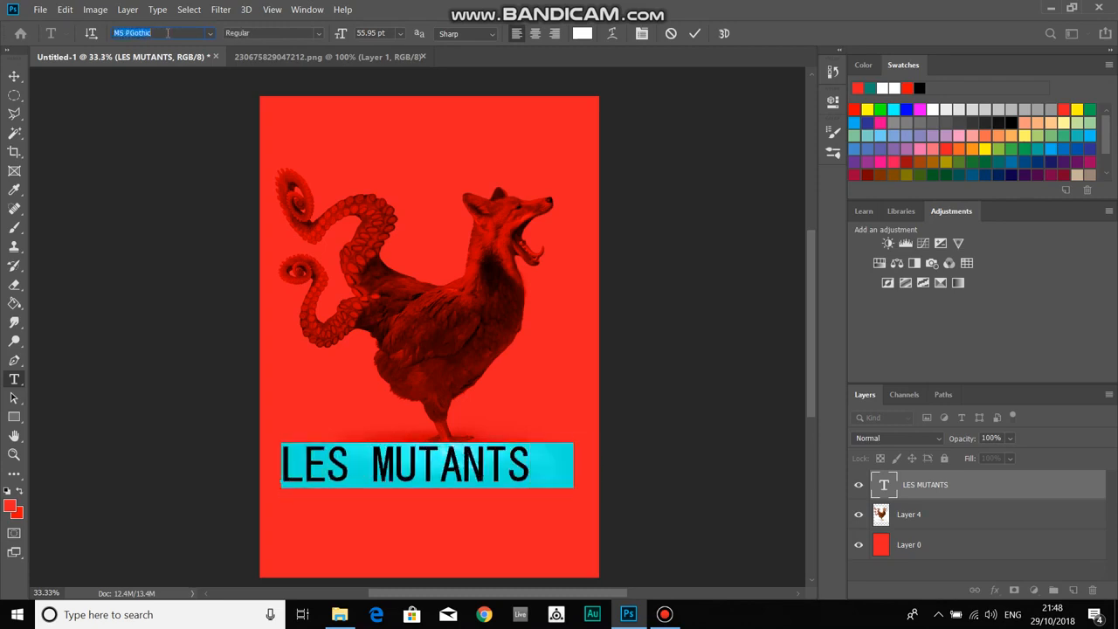
key(Down)
key(Down)
key(Down)
key(Down)
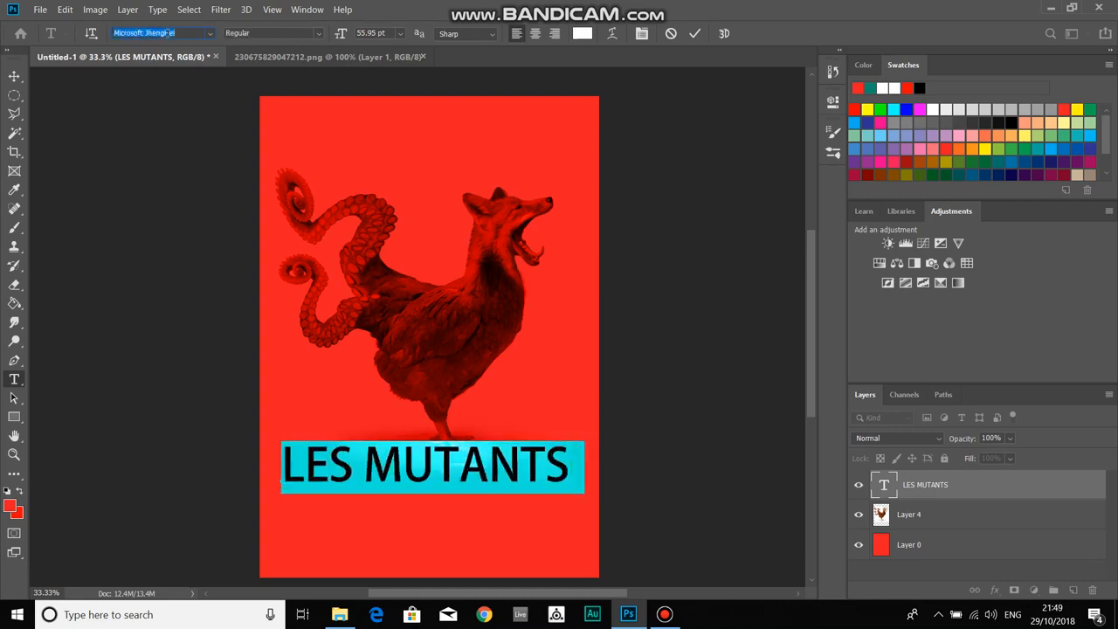
key(Down)
key(Down)
key(Down)
key(Down)
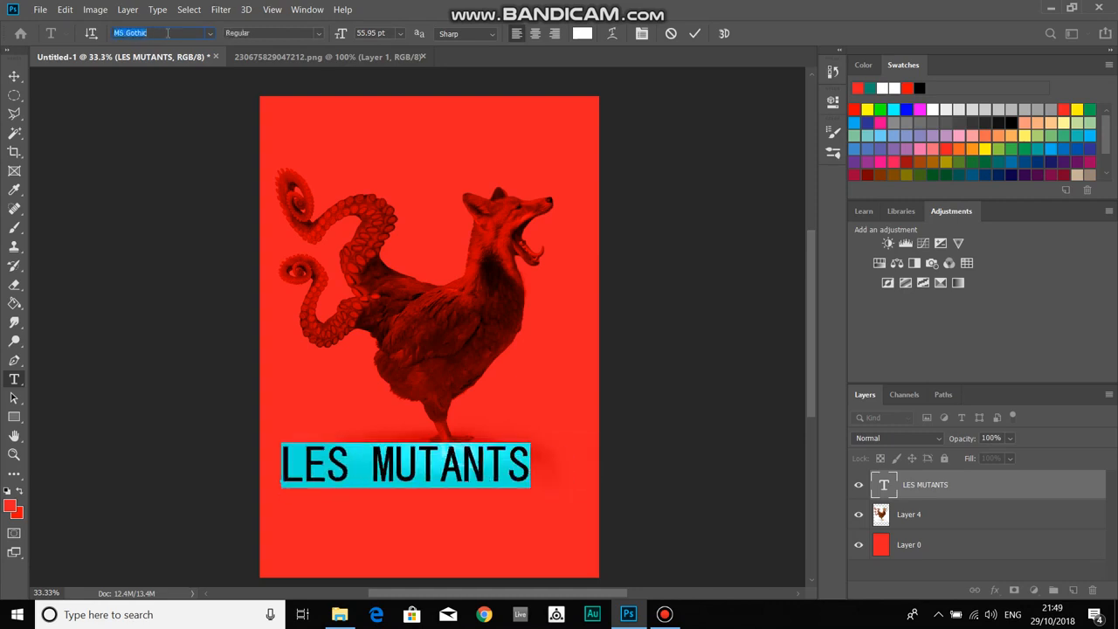
key(Down)
key(Down)
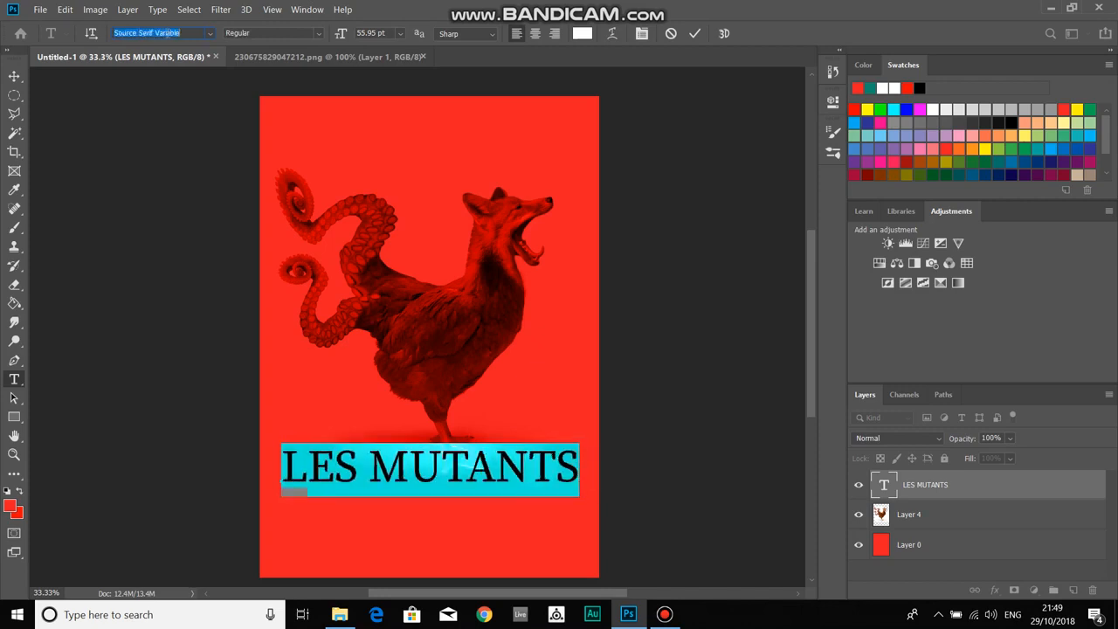
- Move the title slightly lower and sideways so it is centered across the poster below the creature
click(14, 76)
drag(437, 485, 447, 488)
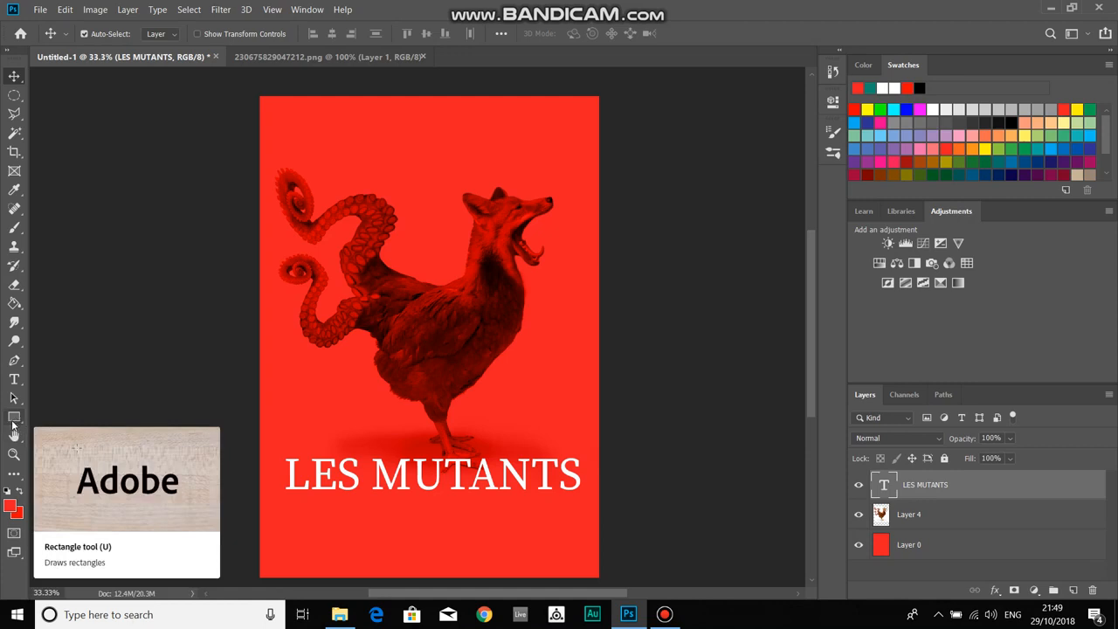
- Create a new empty layer above the LES MUTANTS text layer, keeping the default settings
click(127, 10)
mouse_move(266, 28)
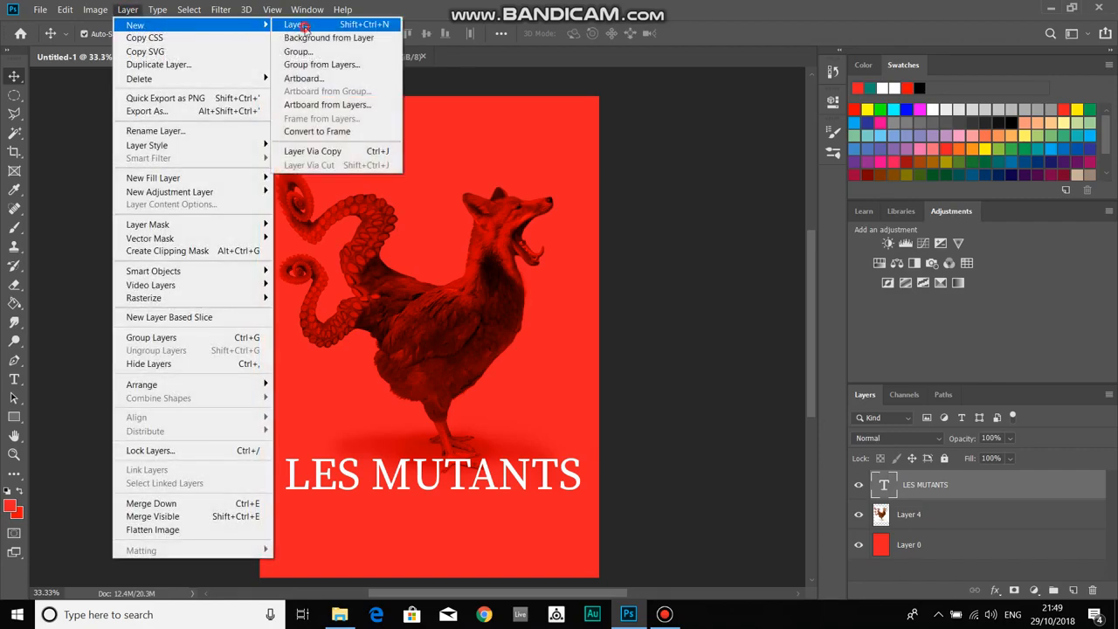
click(298, 24)
click(677, 170)
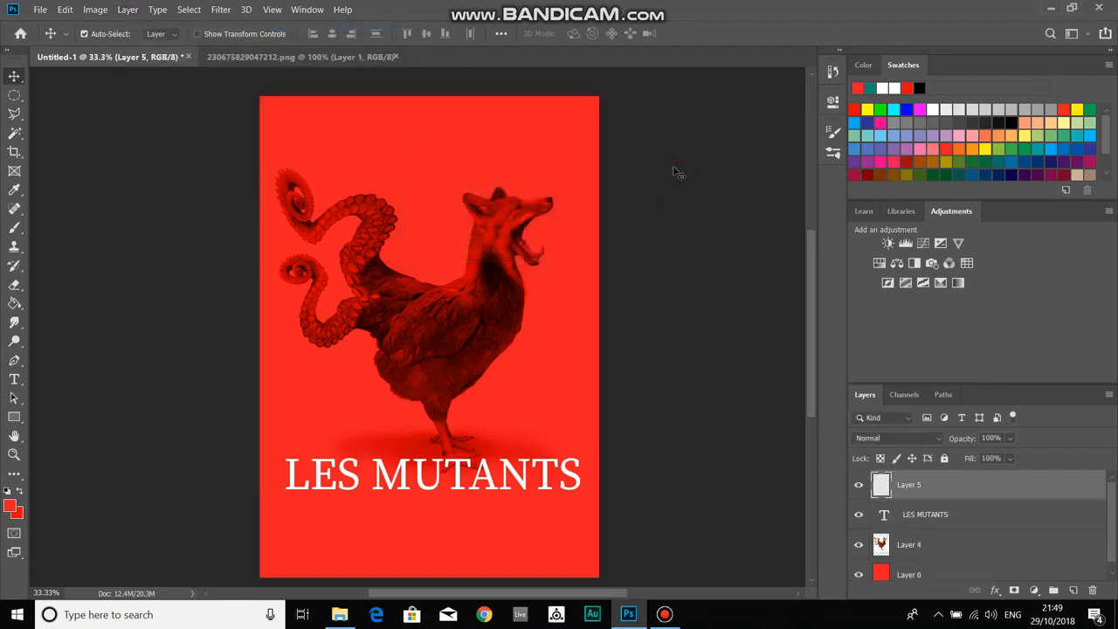
- Draw a white-filled circle about 1358 px across over the creature and place its layer directly below Layer 4
click(15, 421)
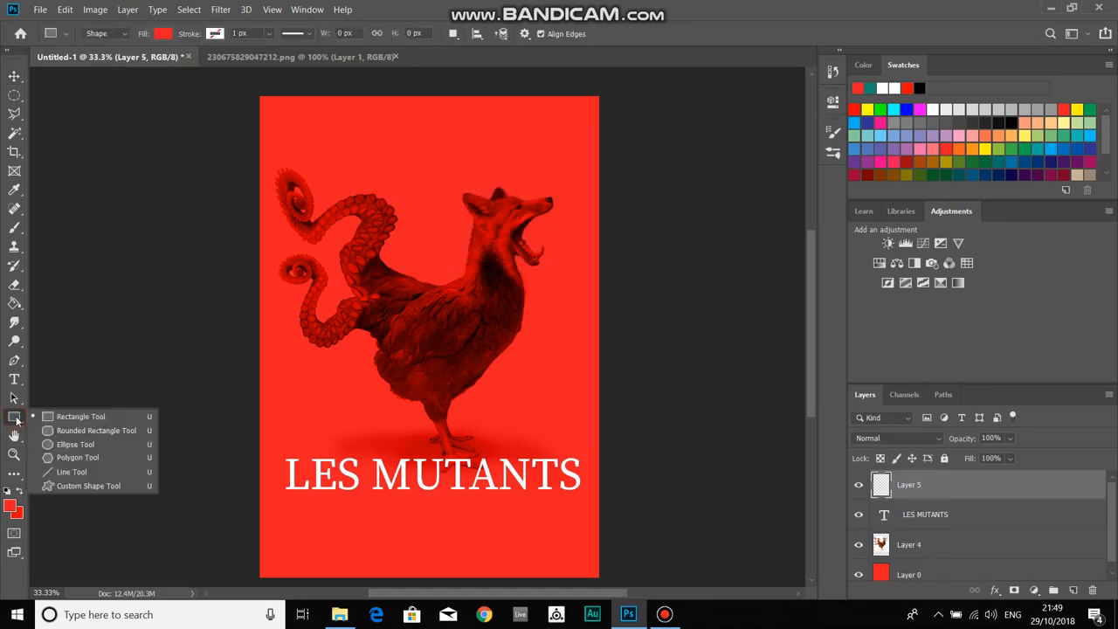
click(65, 446)
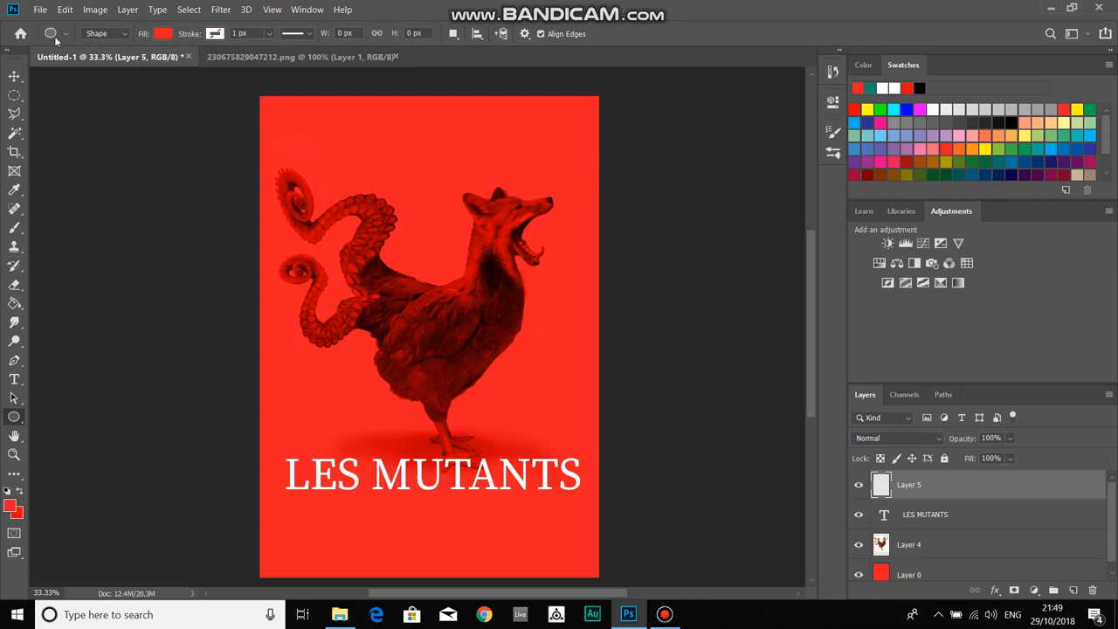
click(164, 38)
click(174, 126)
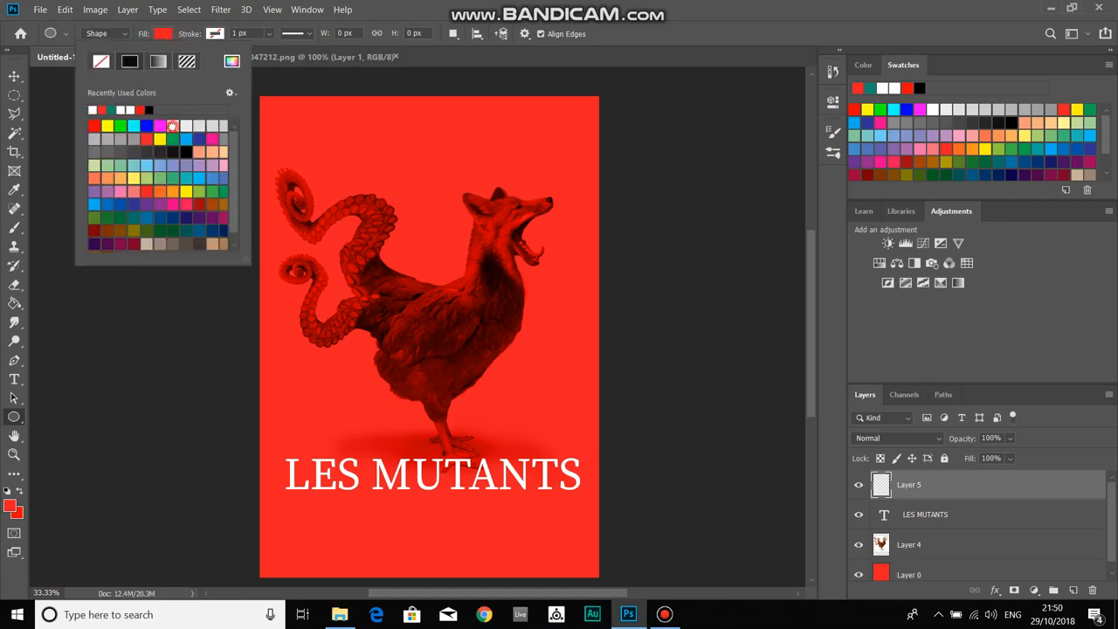
click(191, 27)
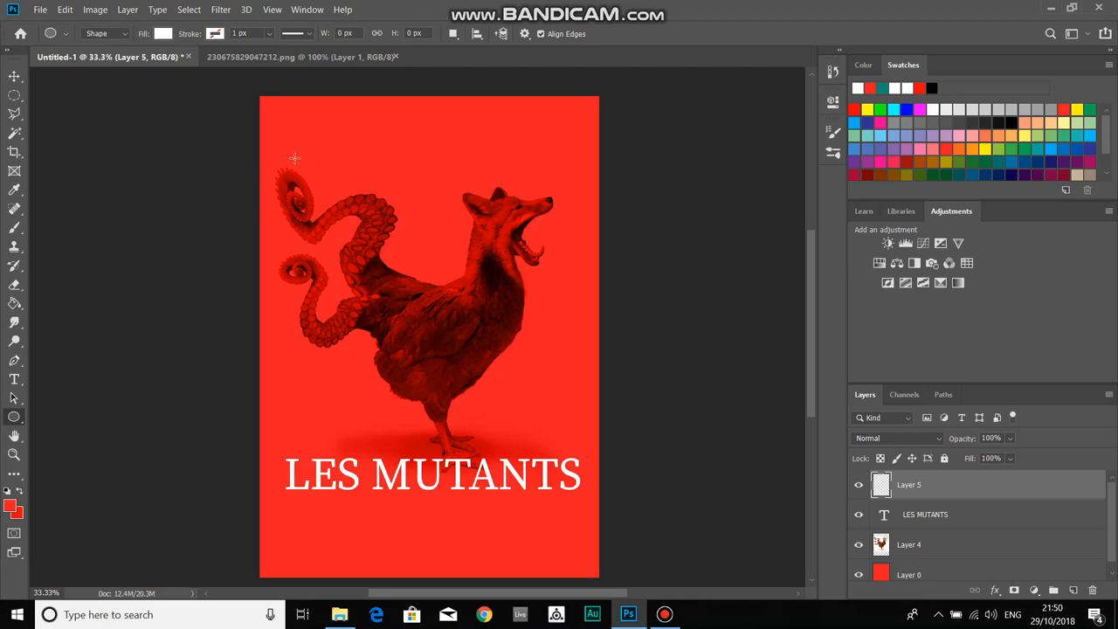
drag(293, 158, 592, 422)
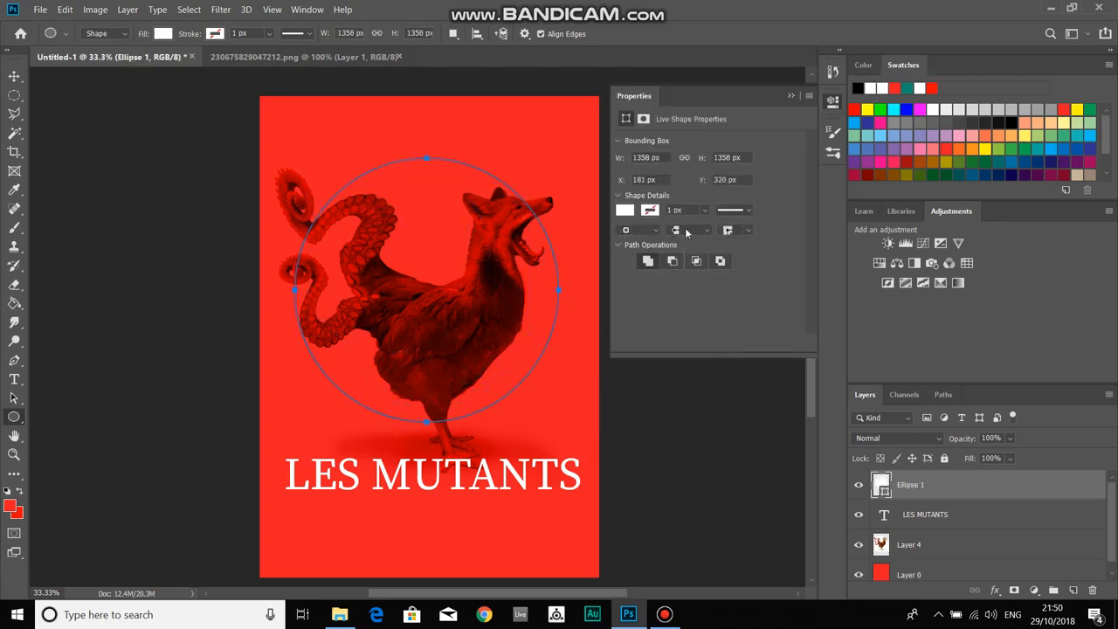
click(792, 97)
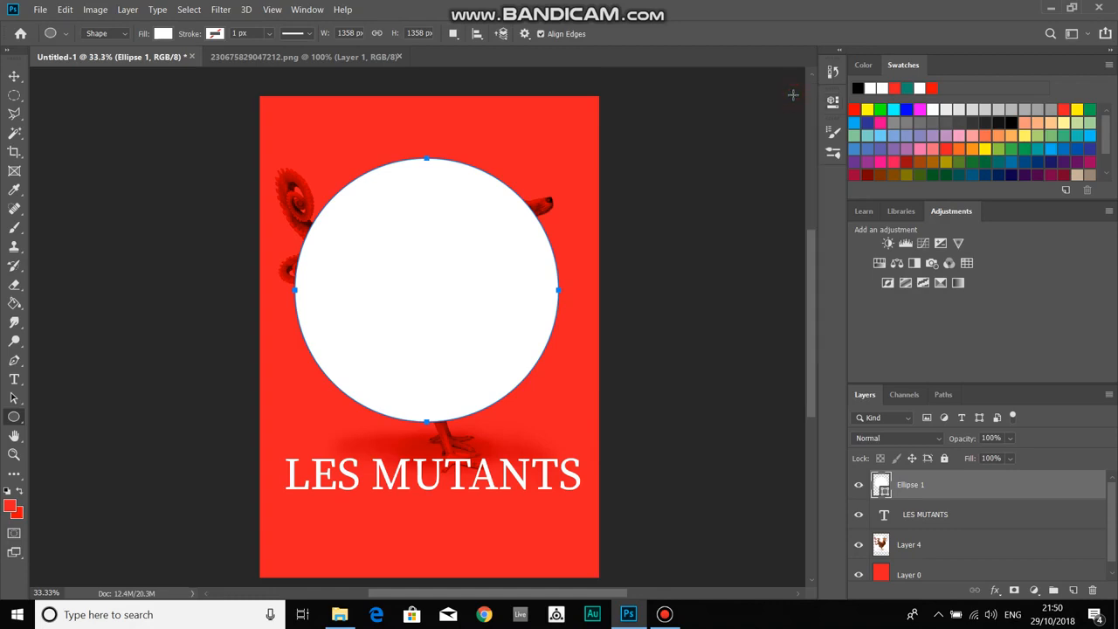
drag(941, 495, 934, 552)
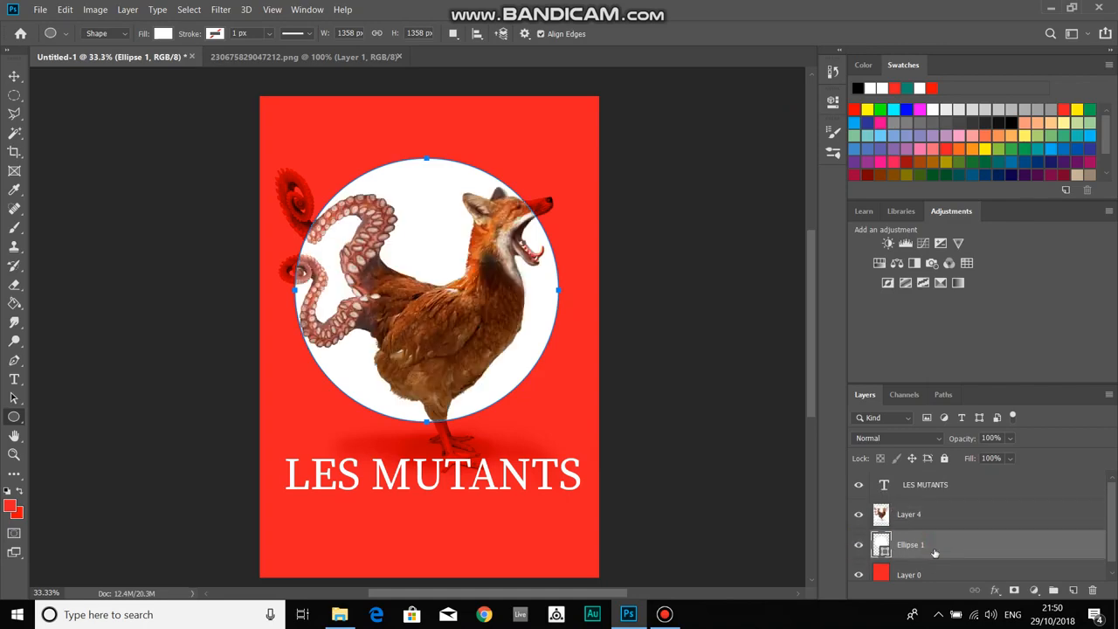
- Try to move the white circle behind the creature, undoing each shift made to the creature layer instead
click(14, 77)
drag(513, 302, 527, 312)
key(ctrl+z)
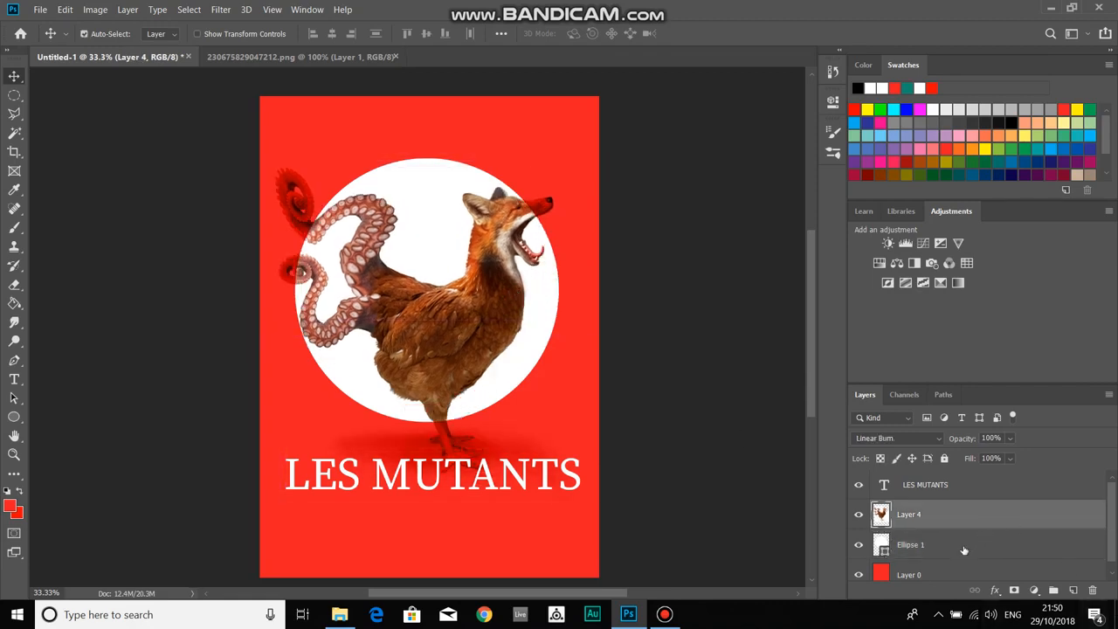
click(913, 544)
drag(417, 198, 424, 190)
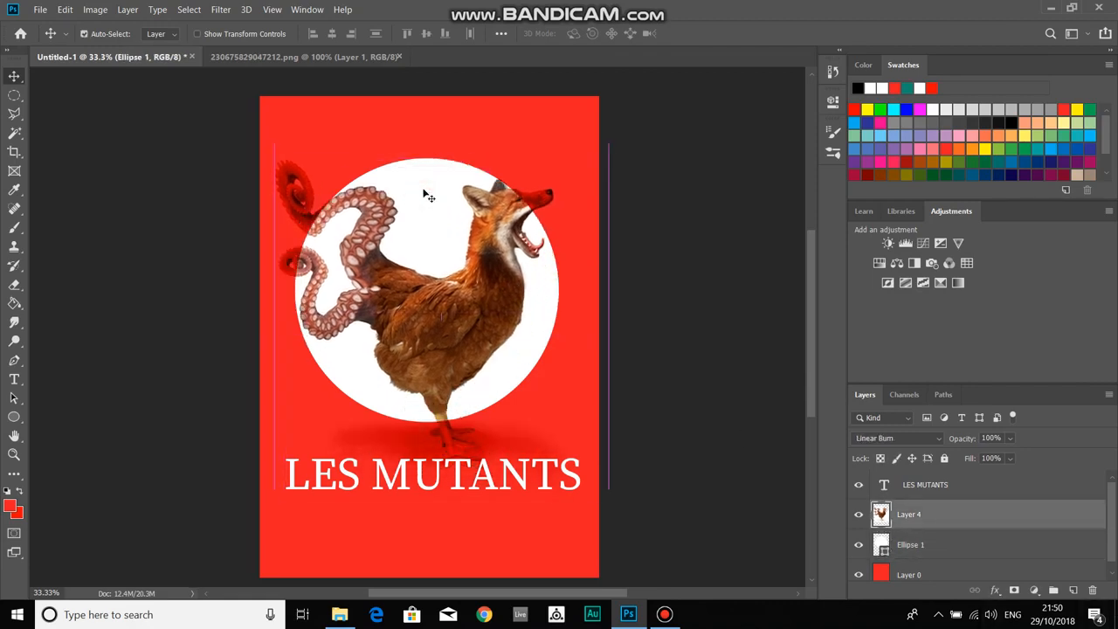
key(ctrl+z)
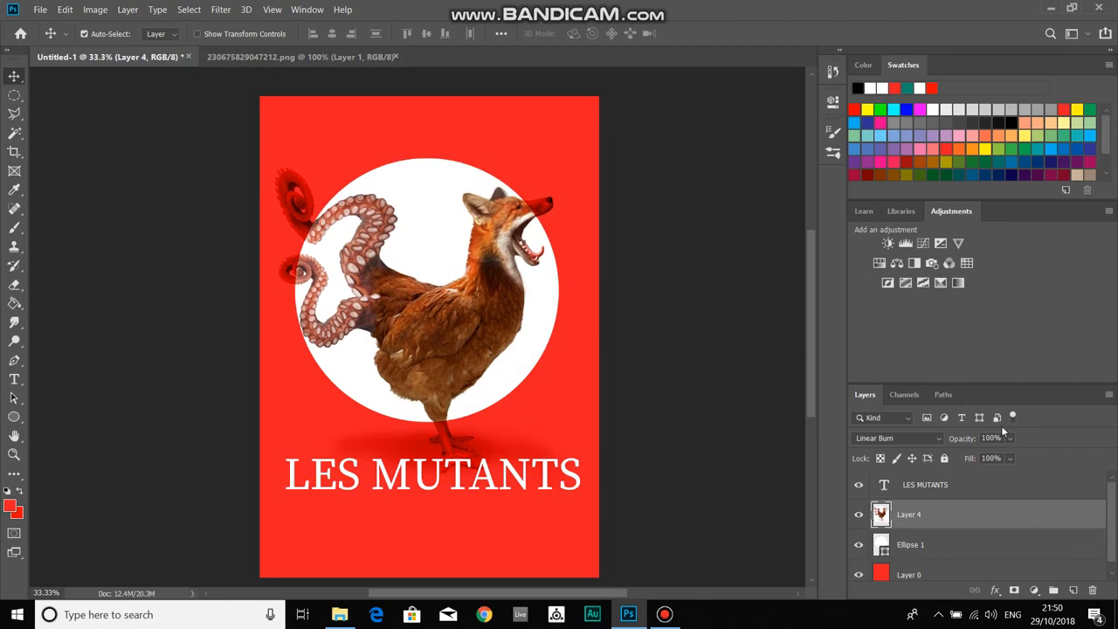
- Lock Layer 4, then move and nudge the white circle behind the creature until its center is at about X 891 px, Y 1059 px
click(944, 458)
click(939, 546)
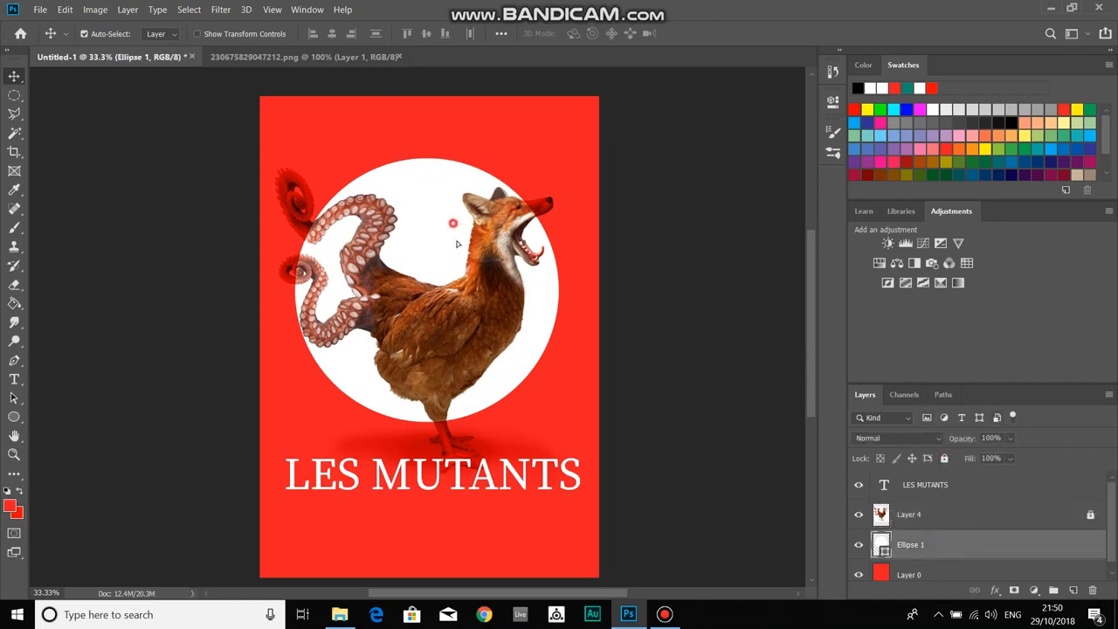
mouse_move(456, 243)
mouse_down()
mouse_move(441, 208)
mouse_move(441, 238)
mouse_move(453, 208)
mouse_move(460, 234)
mouse_up()
key(Up)
key(Up)
key(Up)
key(Up)
key(Up)
key(Up)
key(Up)
key(Up)
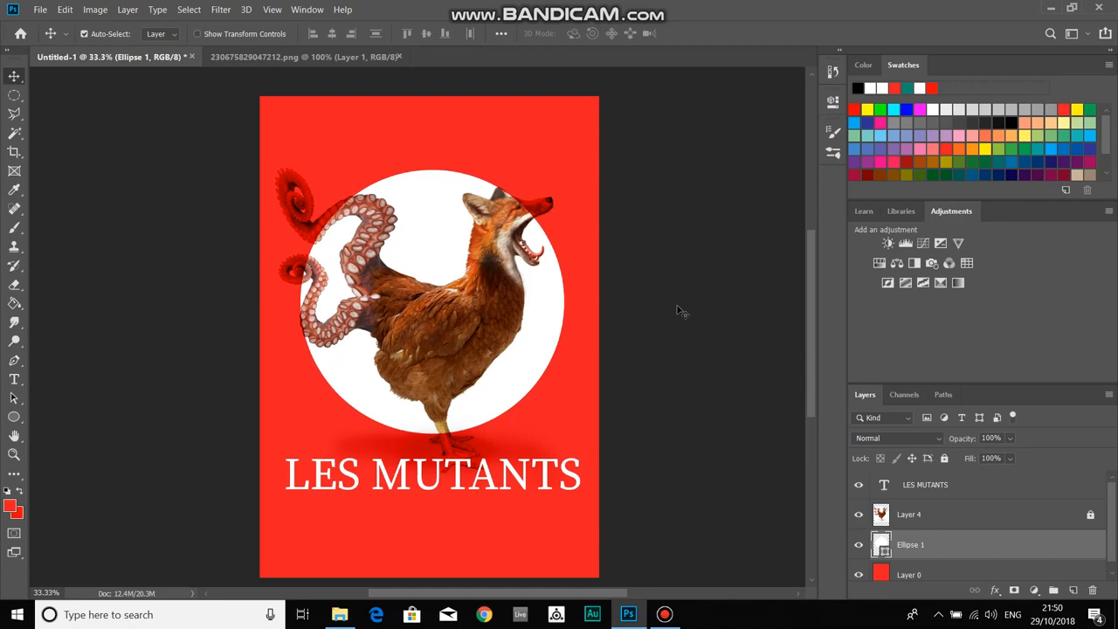
key(Down)
key(Up)
key(Down)
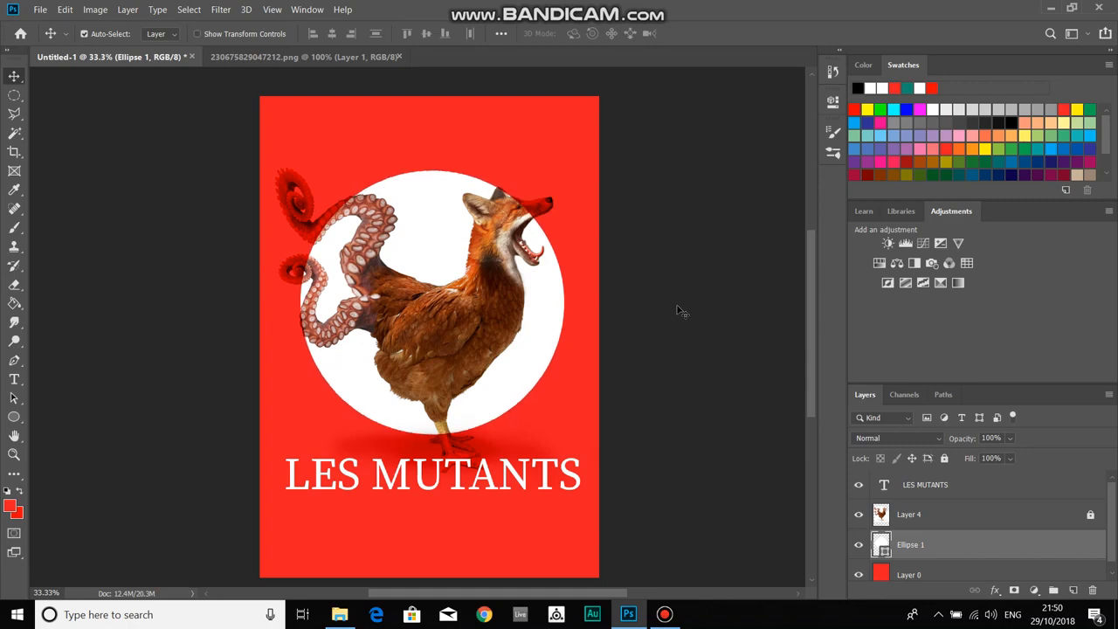
key(Left)
key(Right)
key(Right)
key(Up)
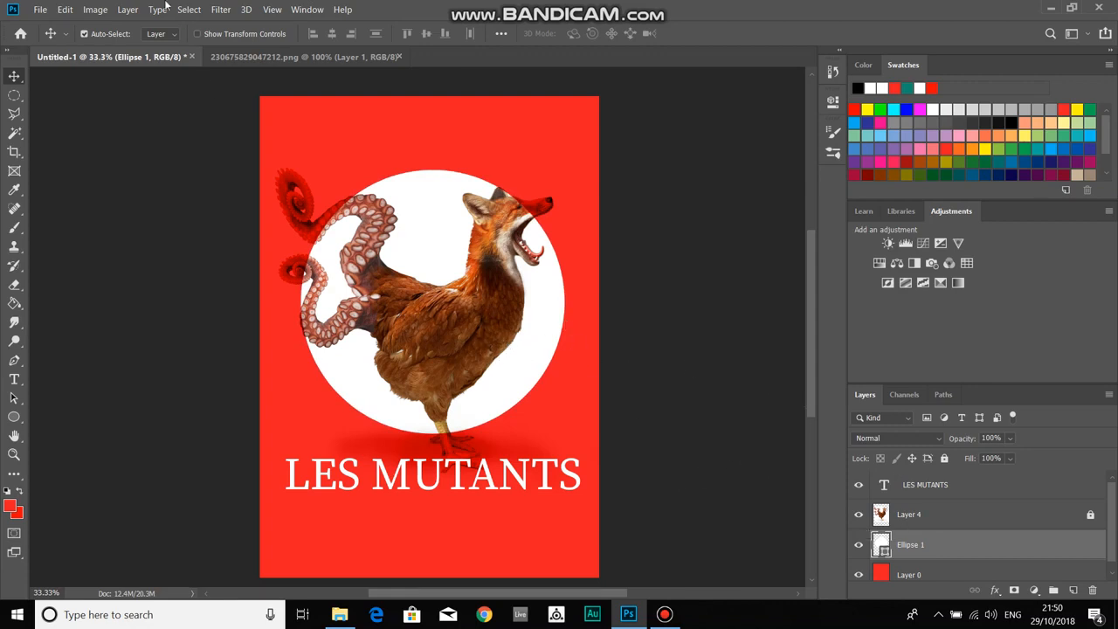
- Free-transform the white circle to about 105.38% width and 100.44% height, centered at about X 849.5 px, Y 1027 px
click(65, 10)
click(96, 312)
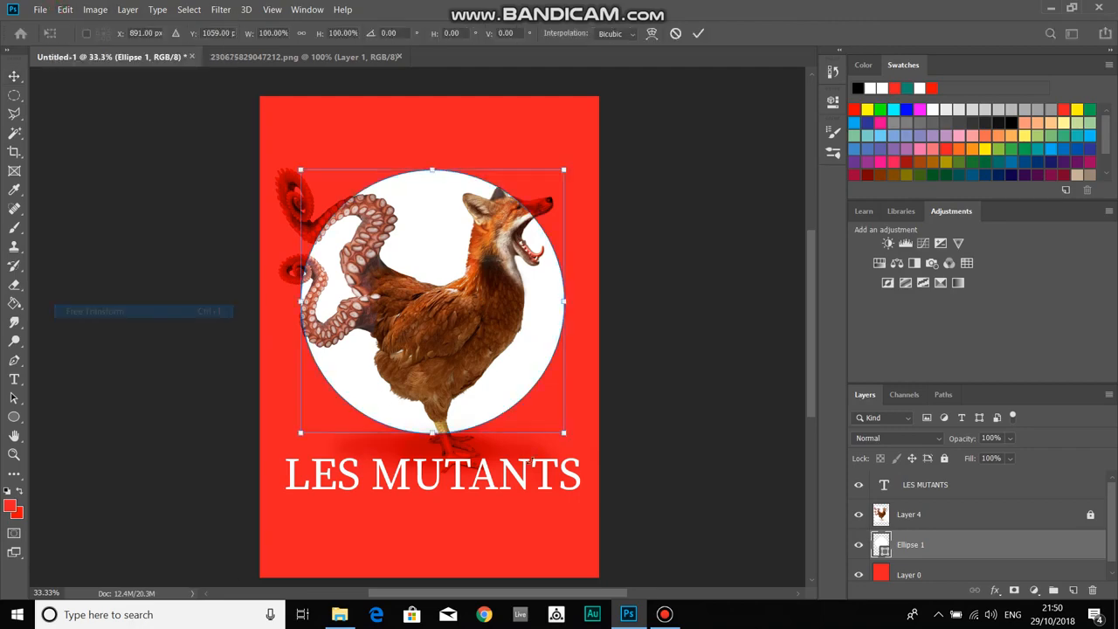
drag(564, 433, 641, 499)
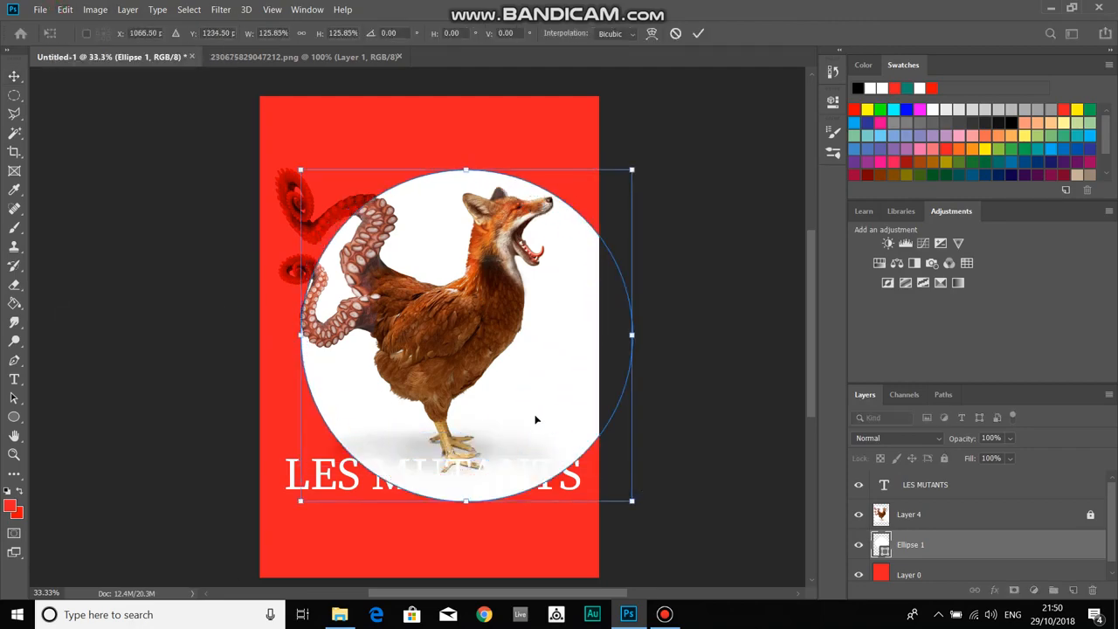
drag(536, 417, 488, 344)
drag(589, 460, 581, 441)
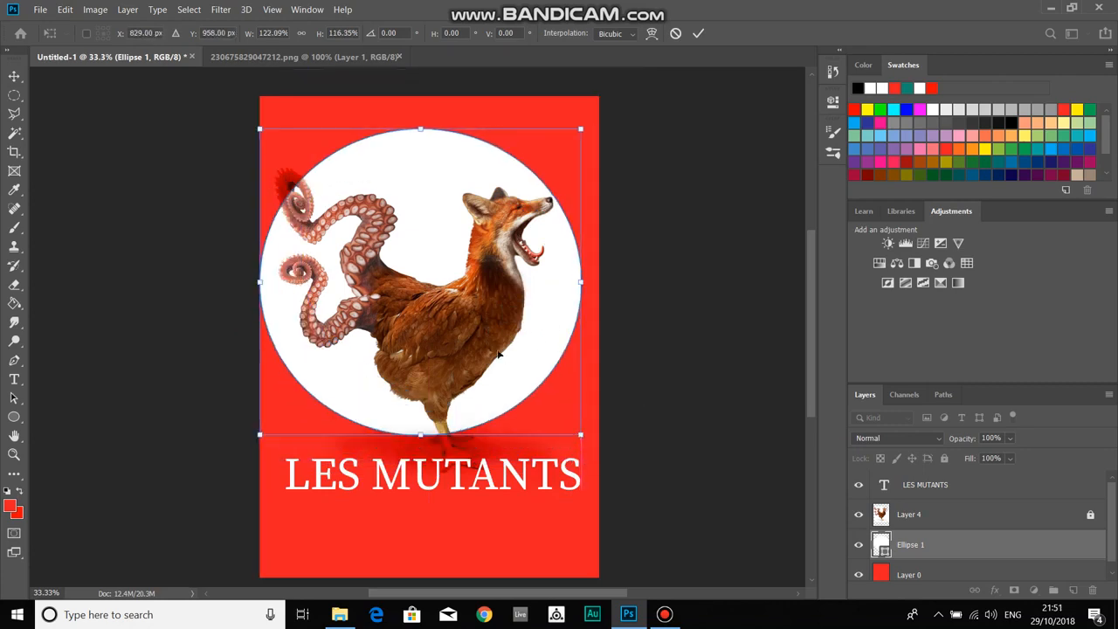
drag(498, 346, 506, 358)
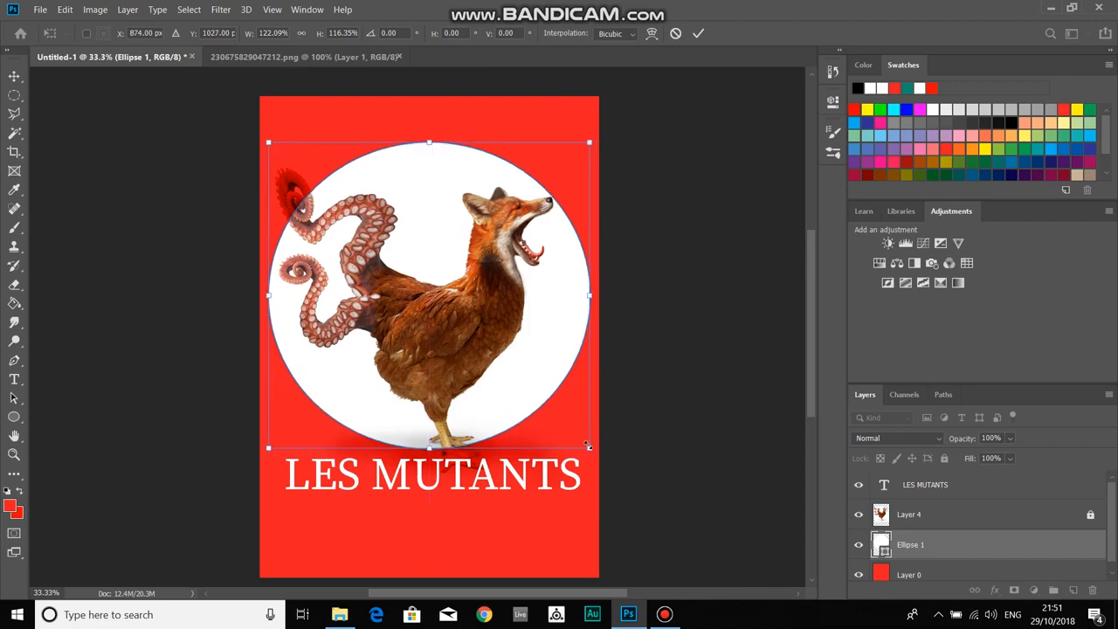
drag(589, 446, 548, 400)
drag(473, 328, 491, 352)
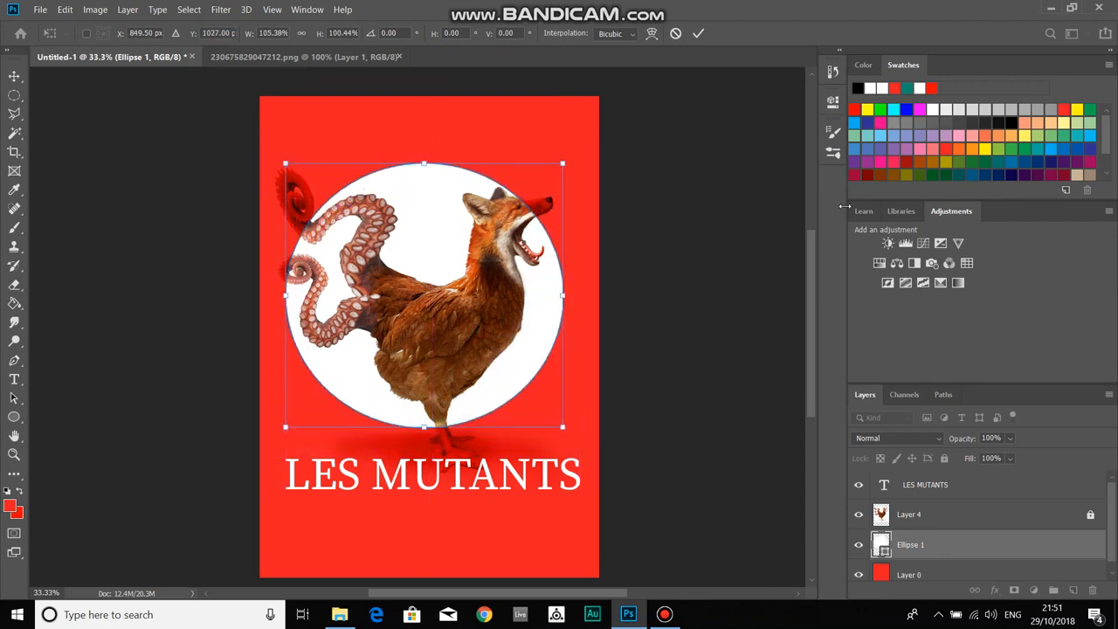
key(Return)
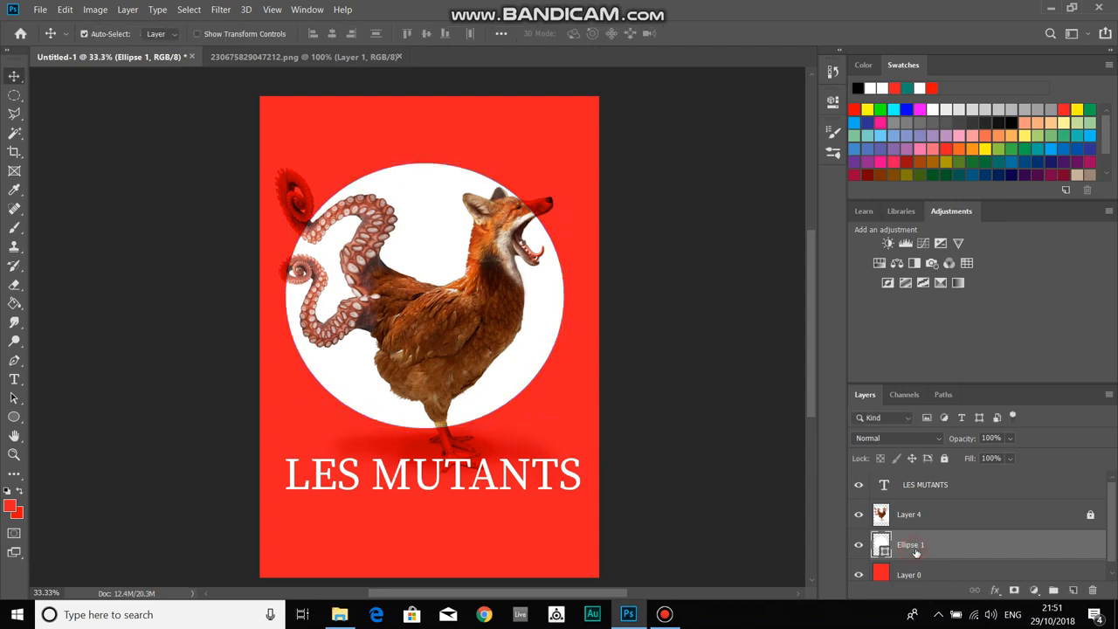
- Try cyan, blue and darker green fills on the ellipse and set its fill color to bright green
click(830, 132)
click(834, 153)
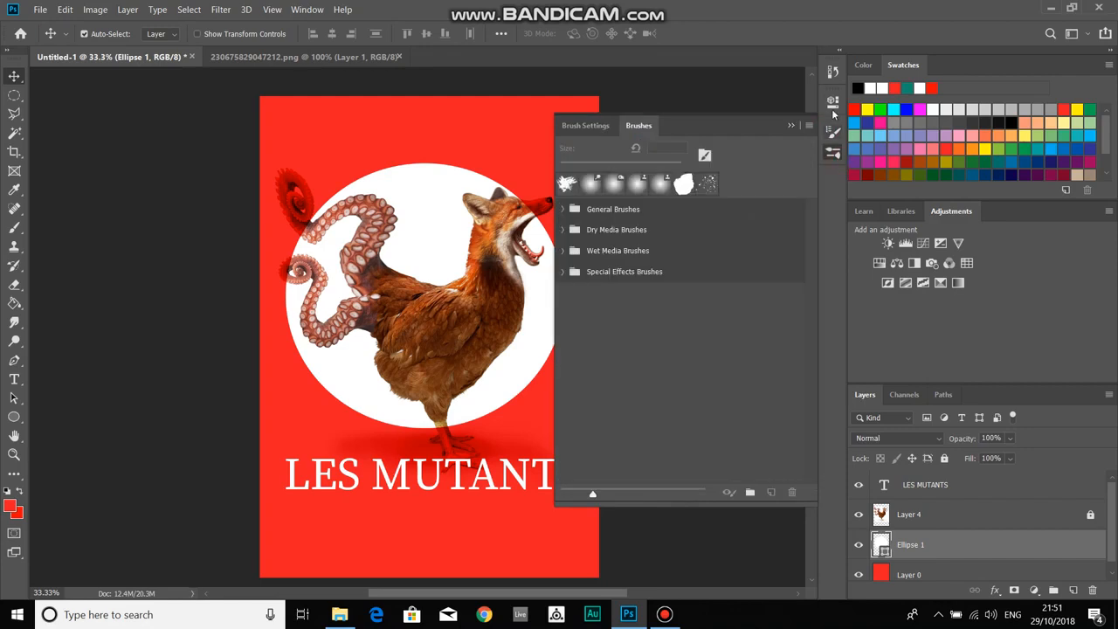
click(832, 102)
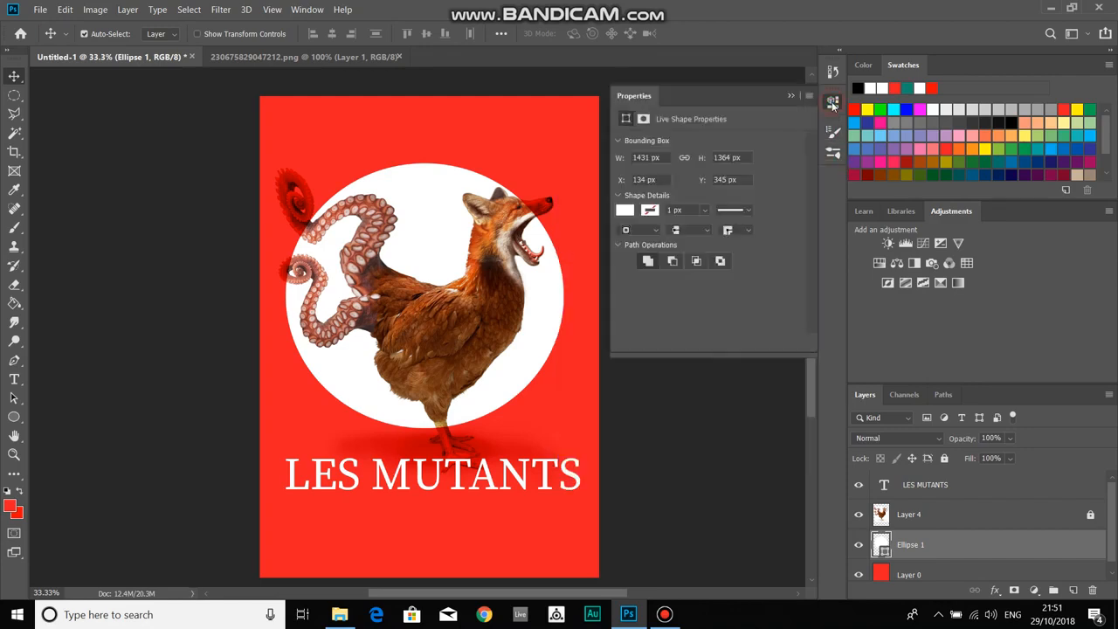
click(624, 211)
click(668, 301)
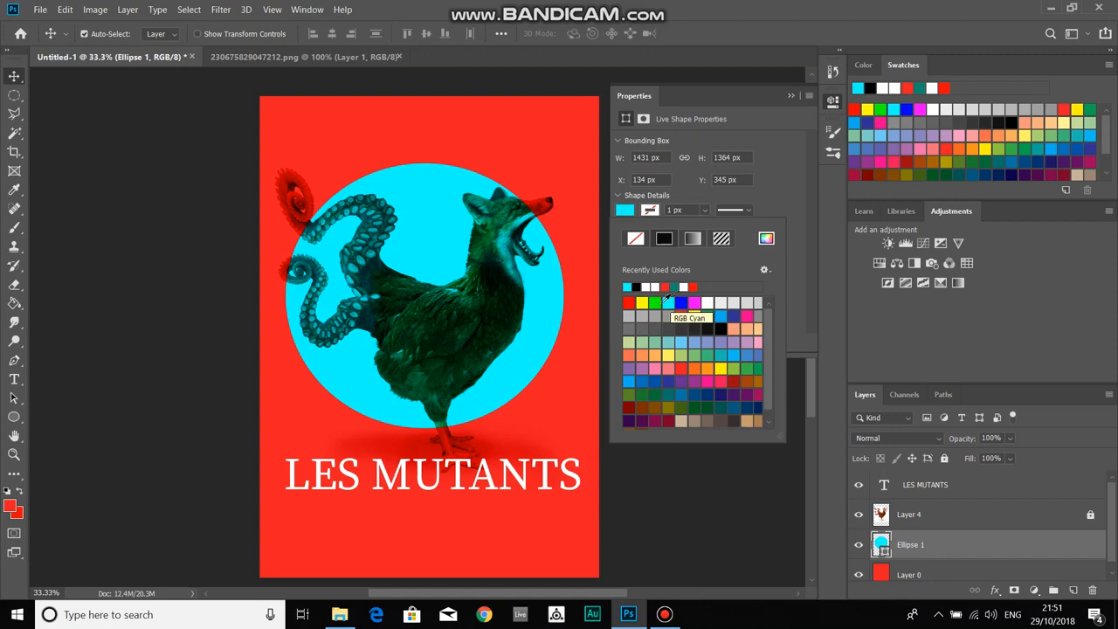
click(681, 303)
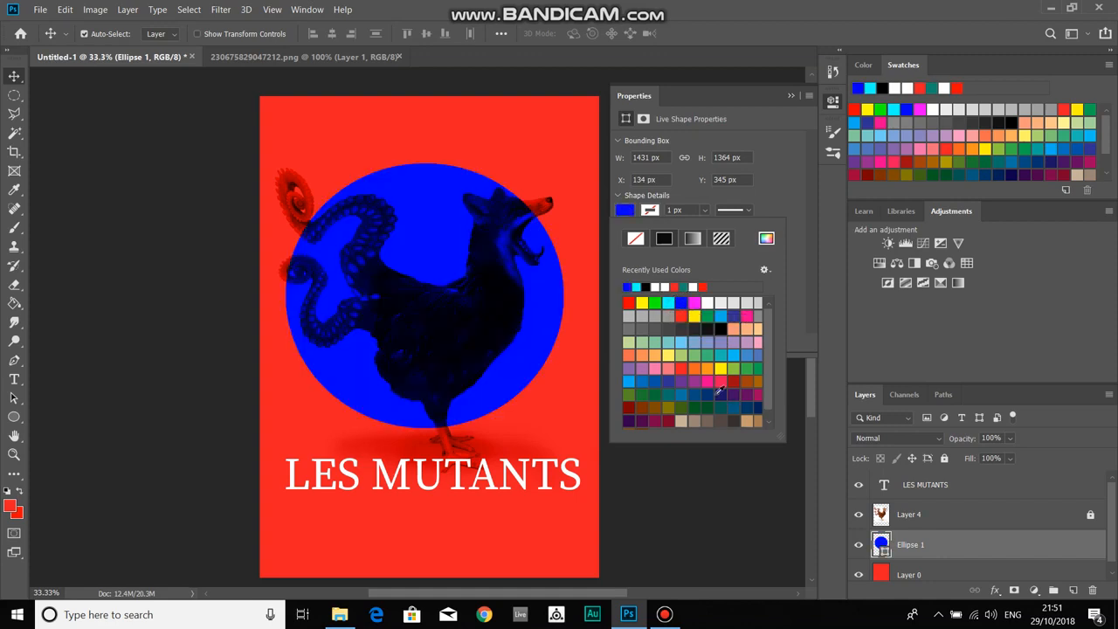
click(655, 393)
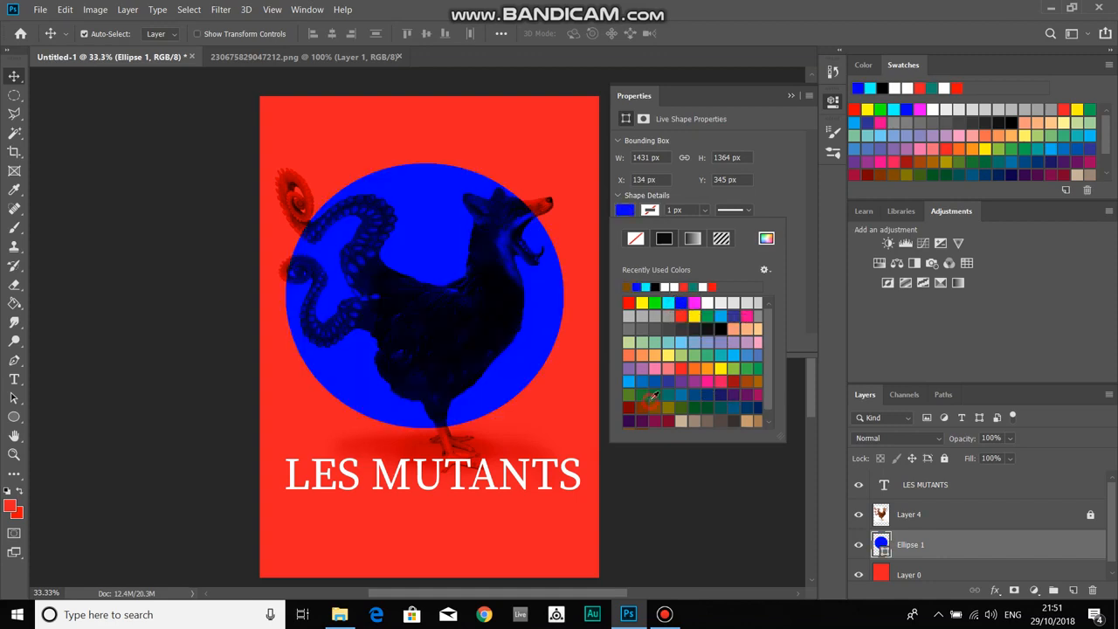
click(746, 370)
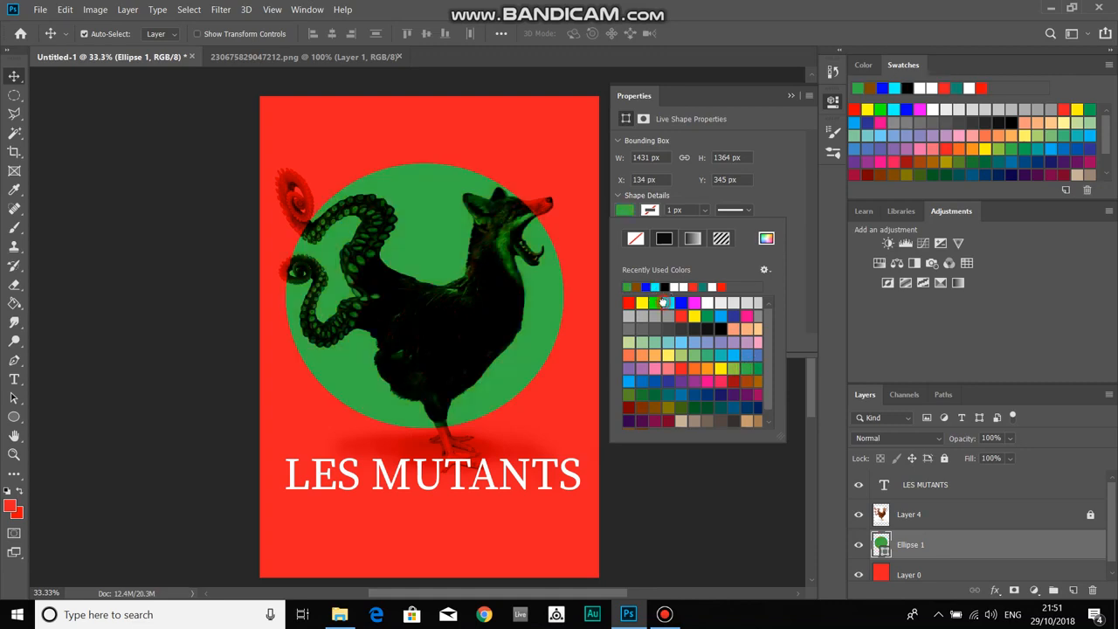
click(668, 302)
click(655, 302)
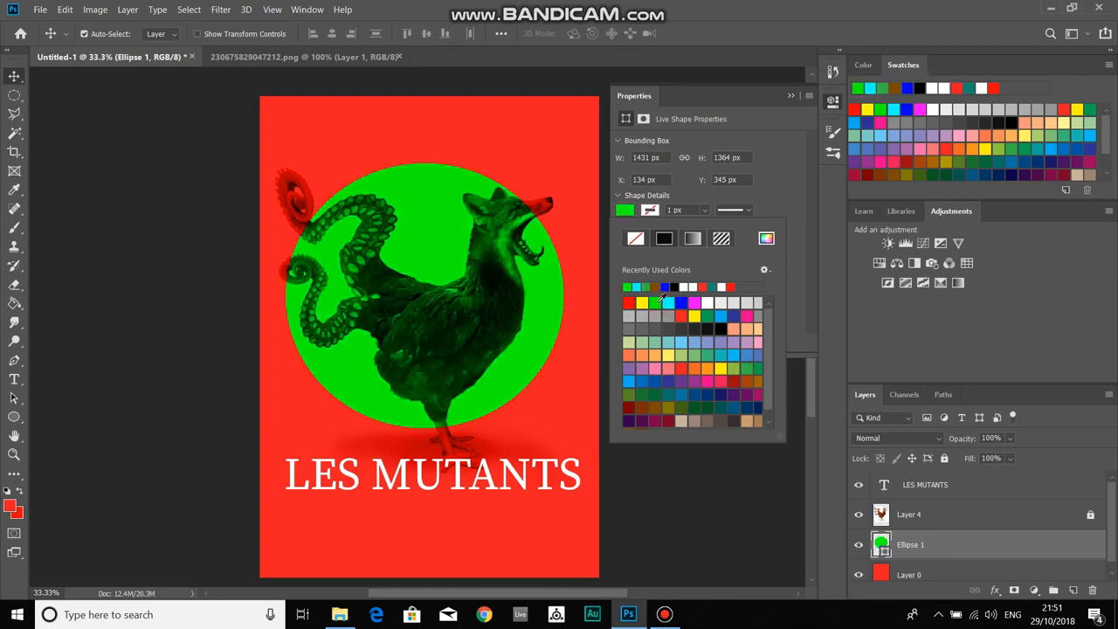
- Resize the green ellipse to about 1429 × 1362 px and reposition it behind the creature at about X 160 px, Y 318 px
drag(470, 255, 482, 256)
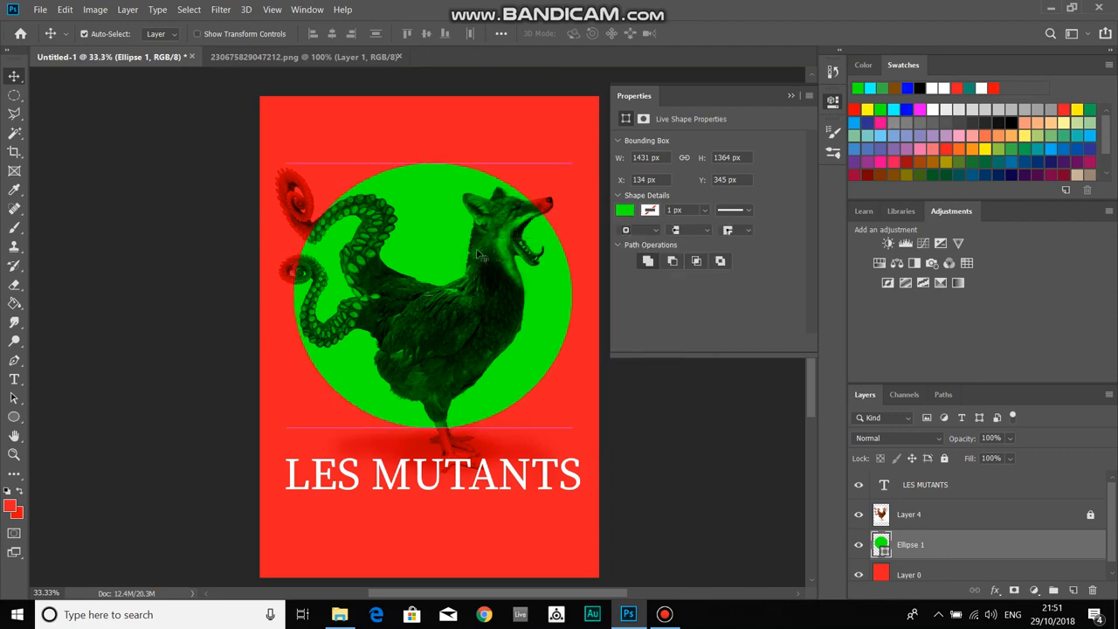
click(78, 16)
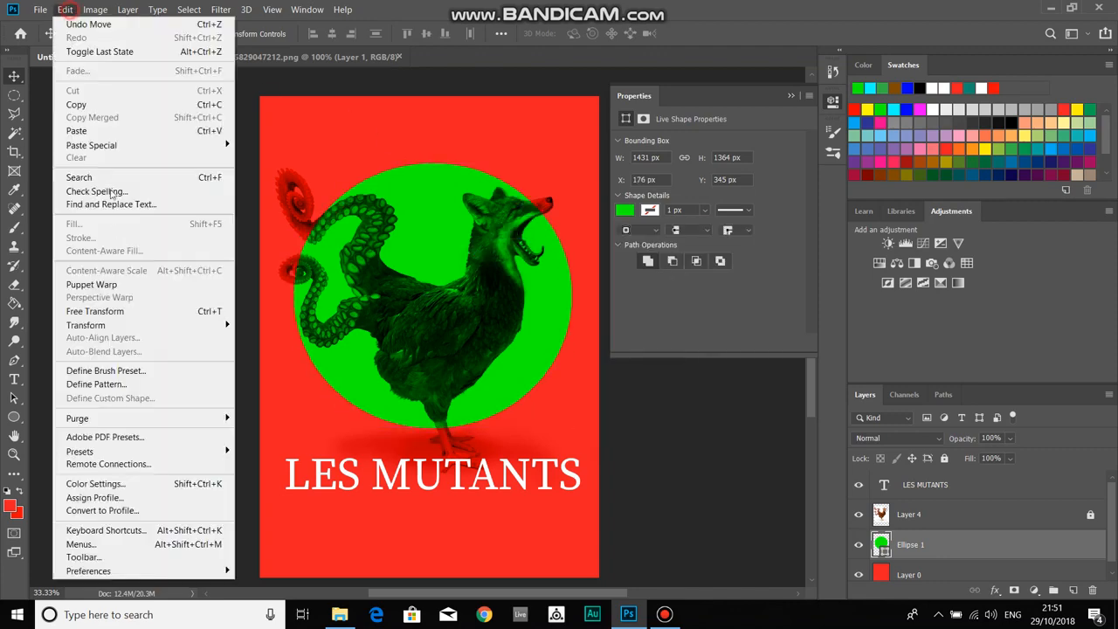
click(112, 312)
drag(565, 420, 488, 341)
drag(422, 262, 421, 225)
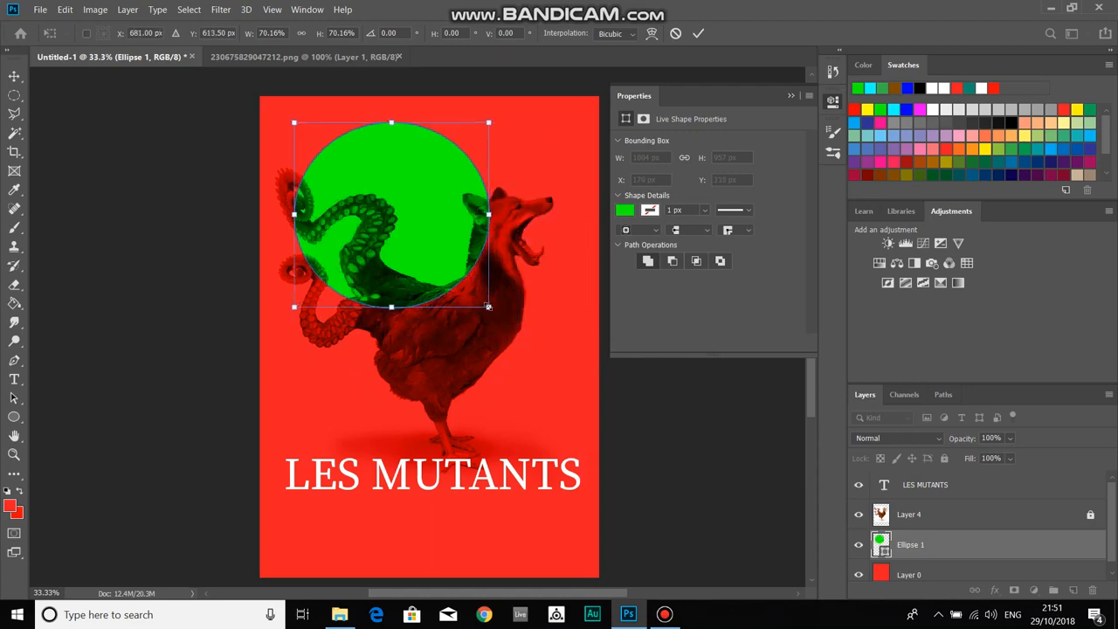
drag(489, 307, 486, 358)
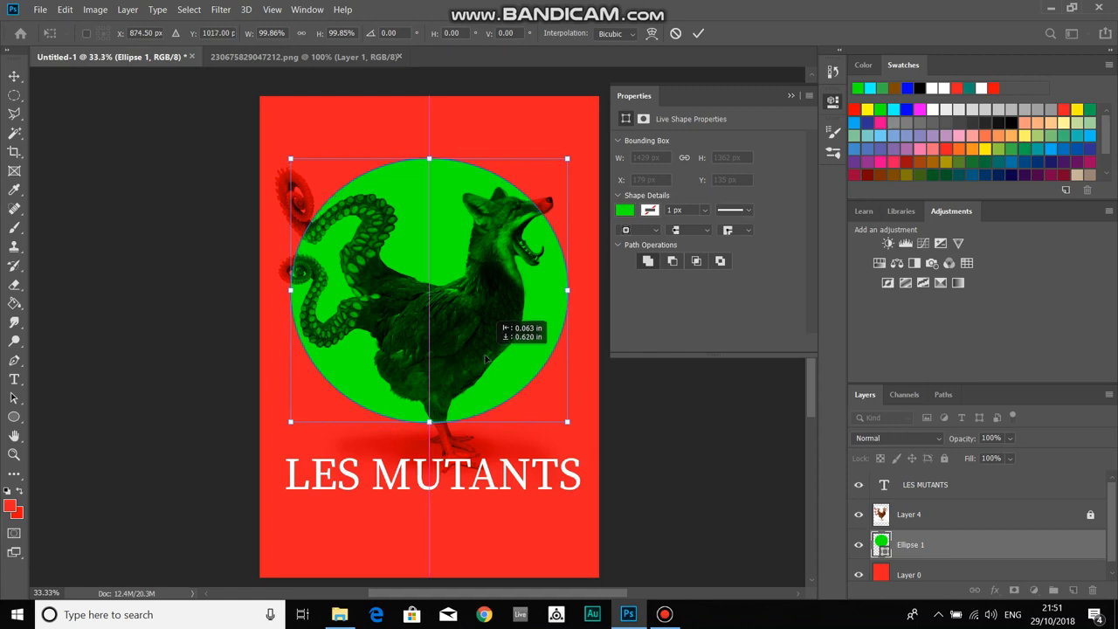
key(Return)
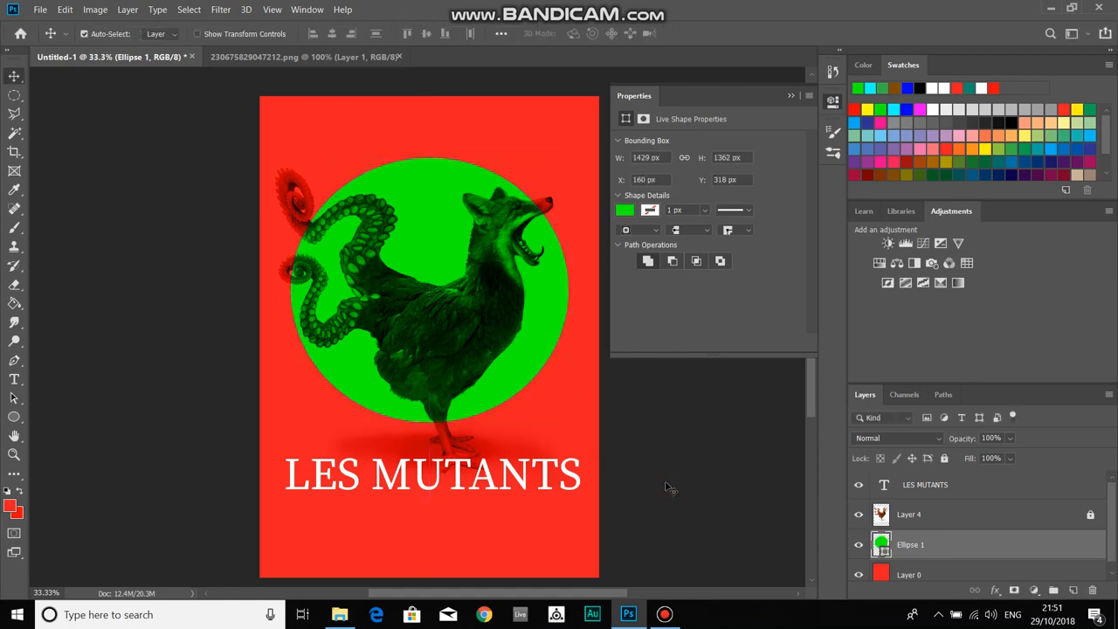
- Shift the green ellipse slightly down and to the right, fine-tuning its position behind the creature with small nudges
drag(509, 375, 513, 380)
key(Left)
key(Left)
key(Left)
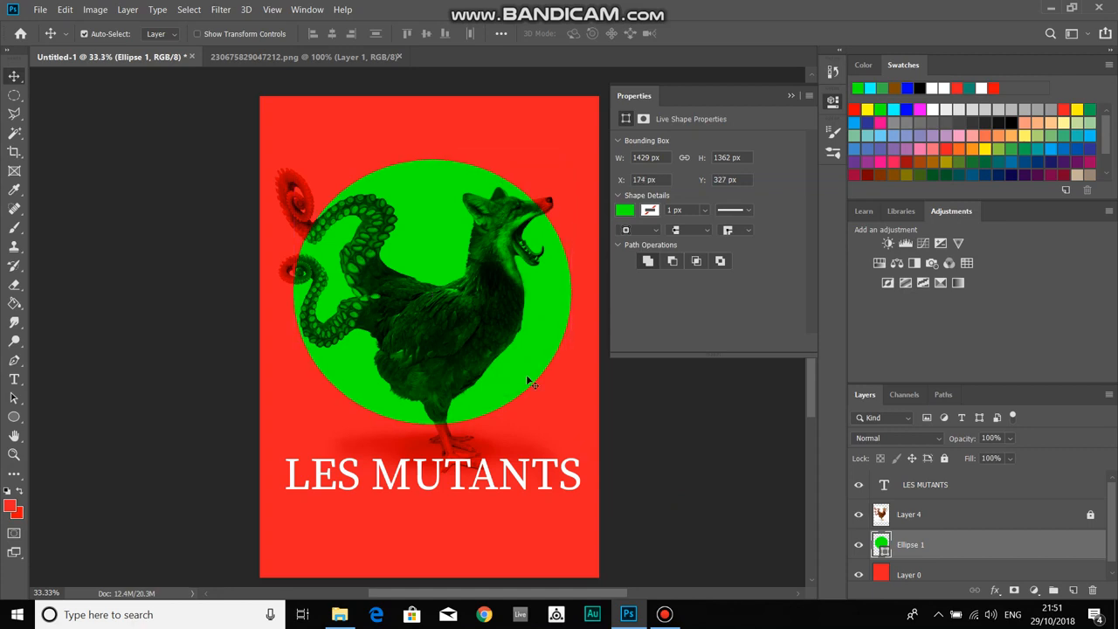
key(Down)
key(Down)
key(Down)
key(Right)
key(Right)
key(Right)
key(Up)
key(Up)
key(Up)
key(Right)
key(Right)
key(Right)
- Select the creature's Layer 4 and unlock it
click(927, 518)
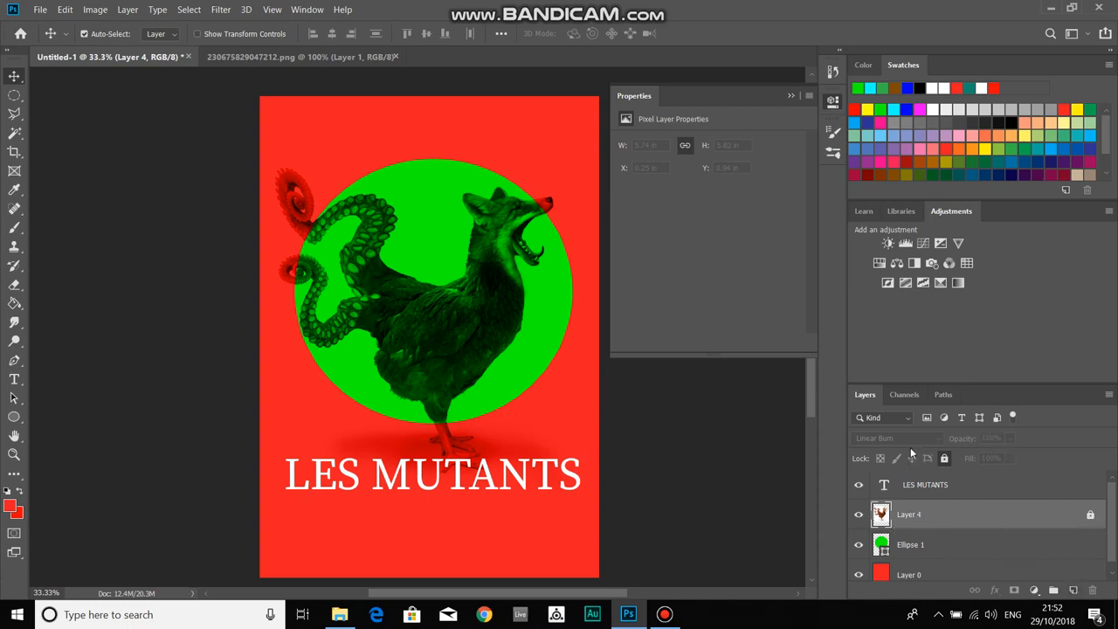
click(944, 459)
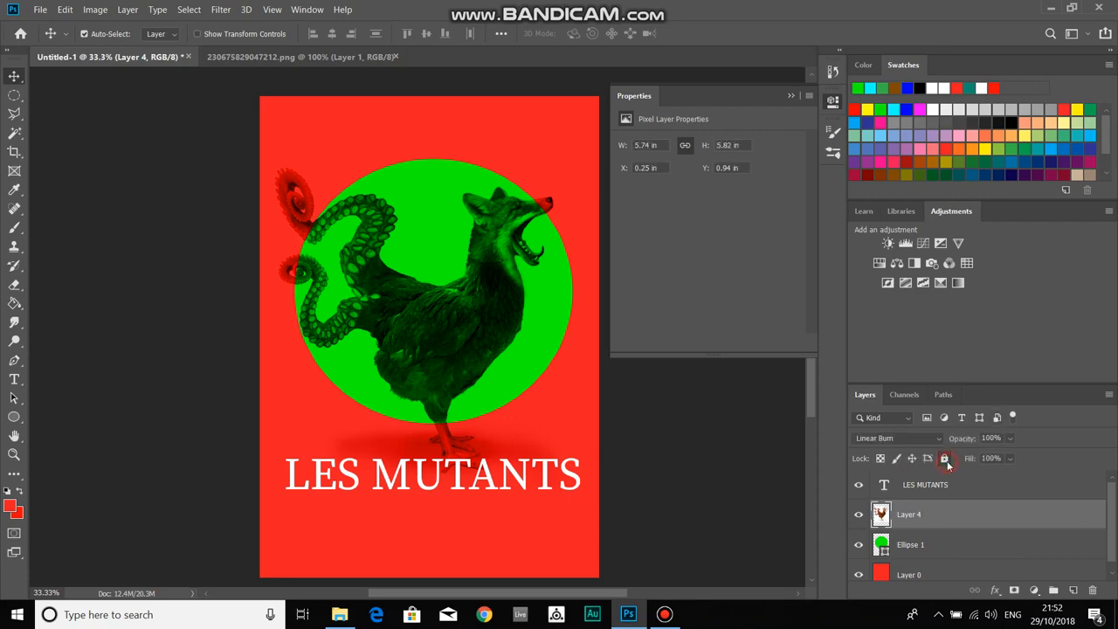
click(95, 10)
mouse_move(123, 45)
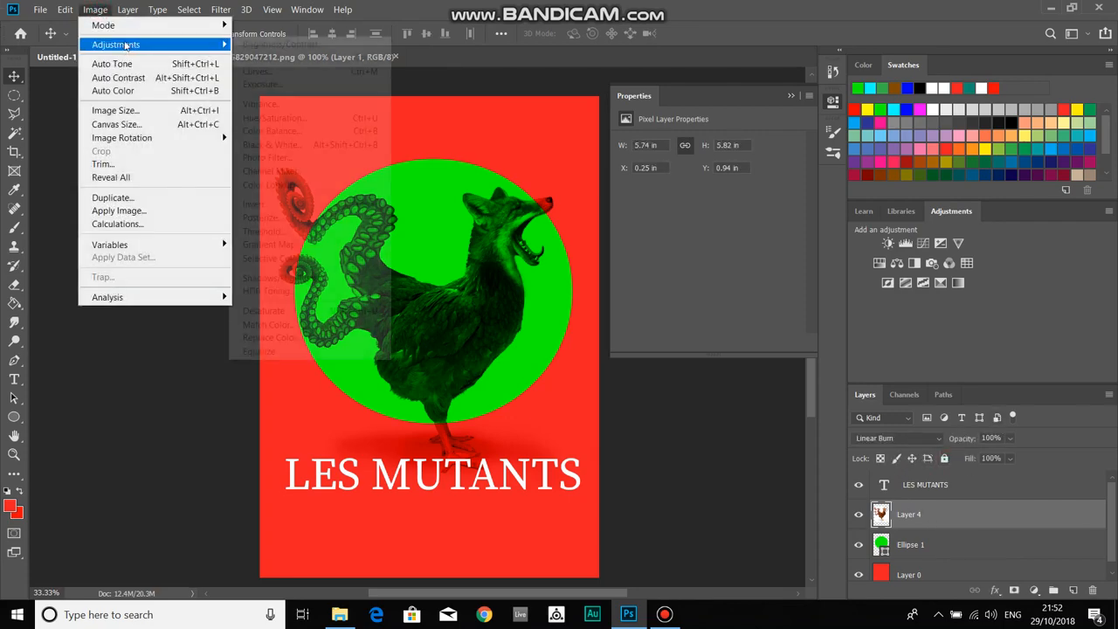
click(301, 144)
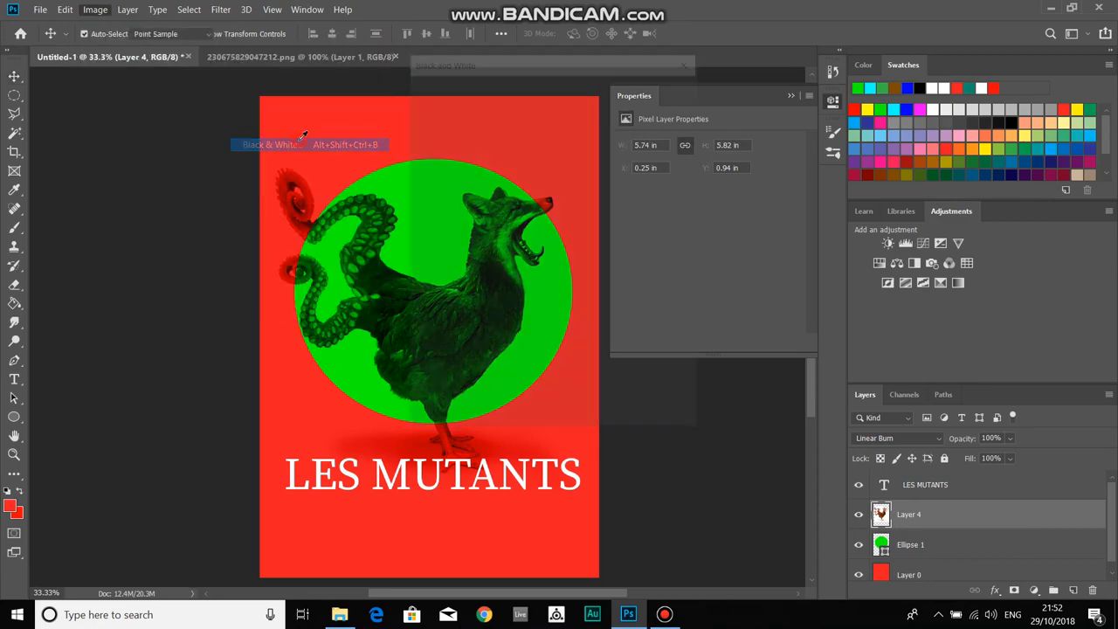
click(672, 111)
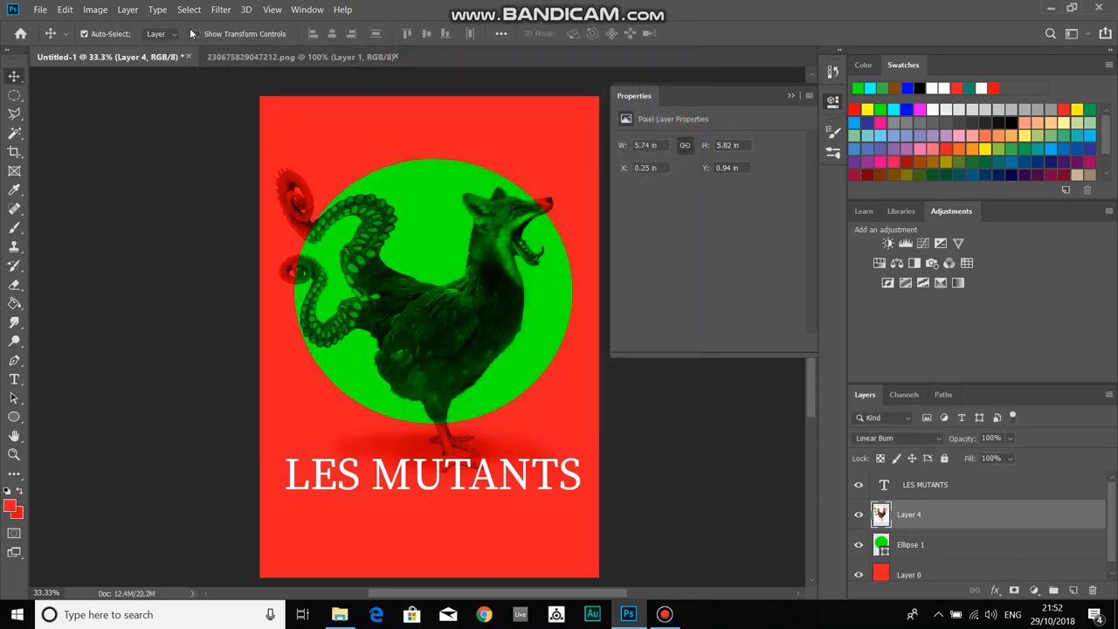
- Apply a Curves adjustment to Layer 4, lowering the shadows to output about 16, raising the midtones and lifting input 140 to output 170
click(95, 10)
mouse_move(122, 45)
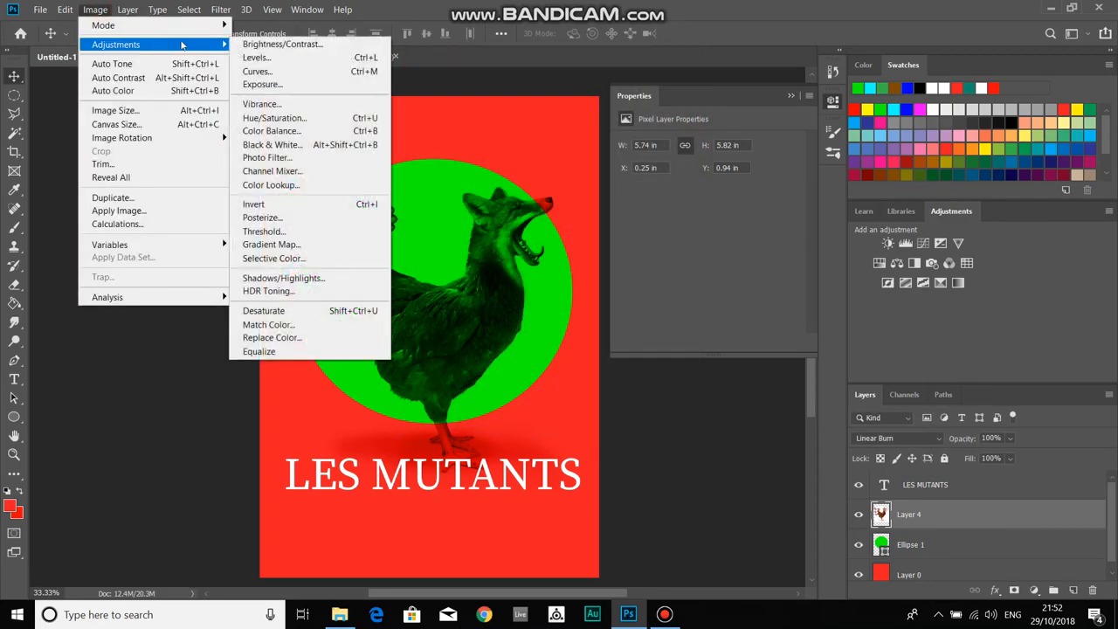
click(258, 71)
mouse_move(509, 79)
mouse_down()
mouse_move(649, 97)
mouse_move(737, 70)
mouse_move(712, 69)
mouse_up()
click(657, 64)
drag(666, 295, 666, 305)
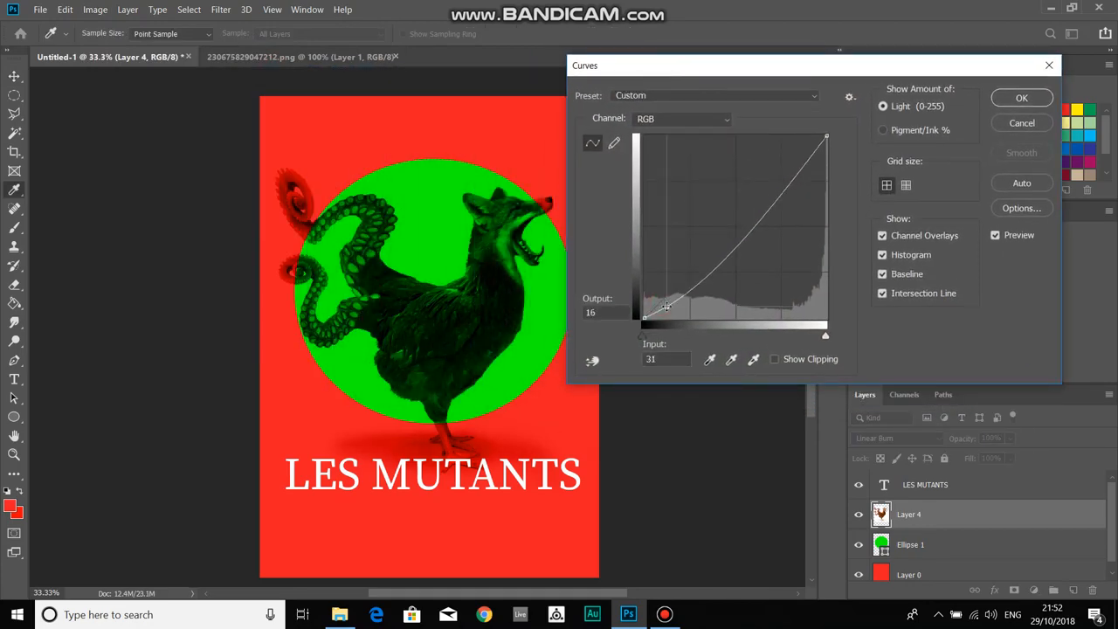
click(706, 262)
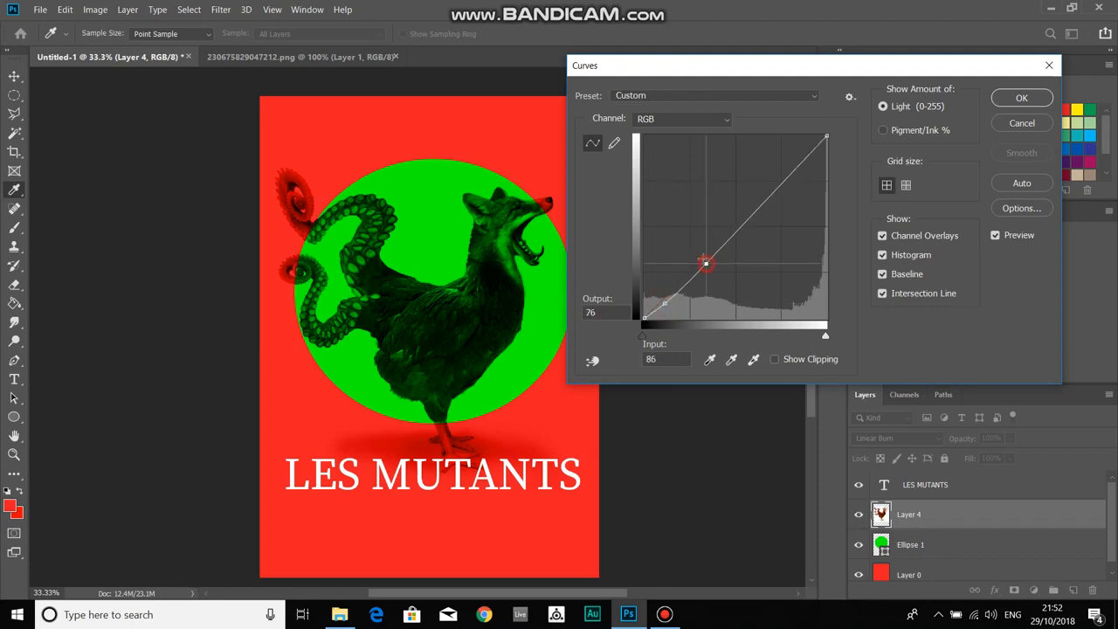
drag(706, 262, 700, 256)
drag(665, 300, 667, 308)
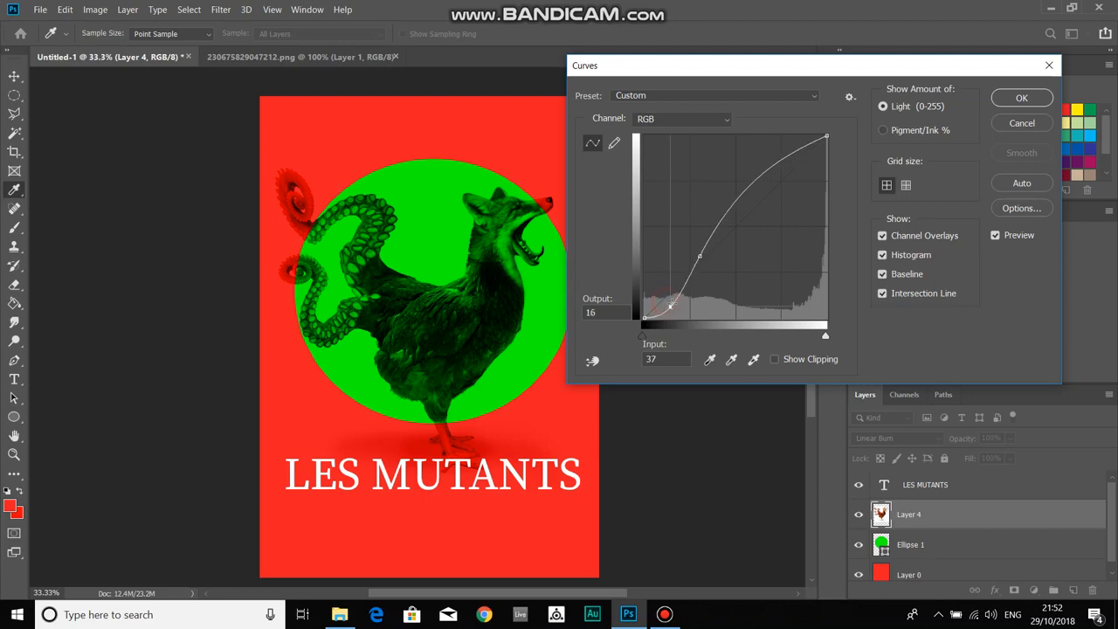
click(744, 202)
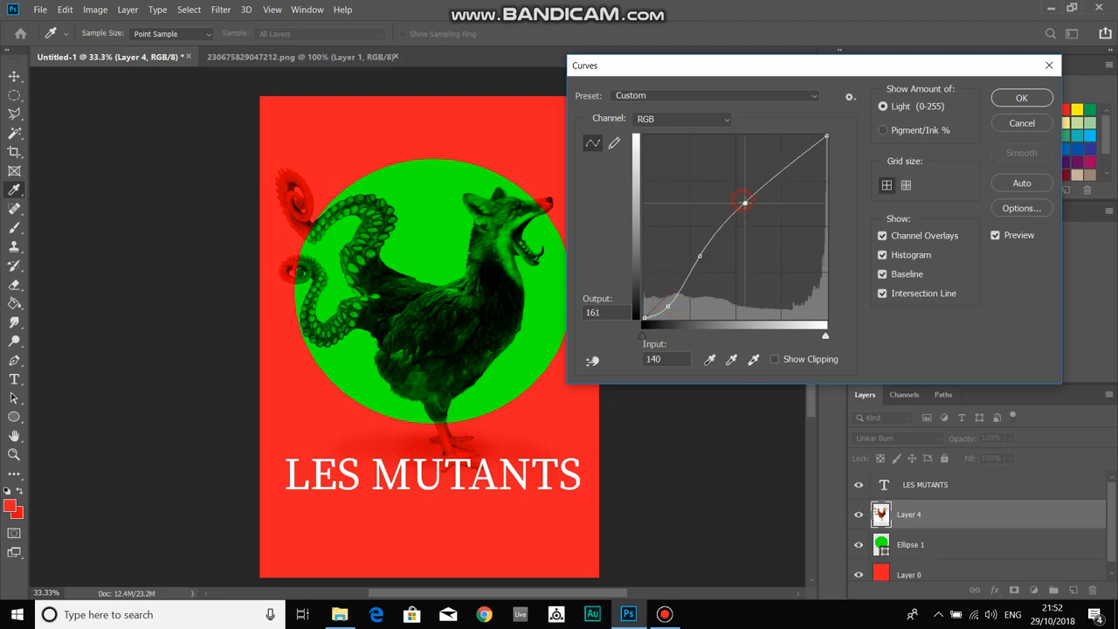
drag(744, 203, 744, 196)
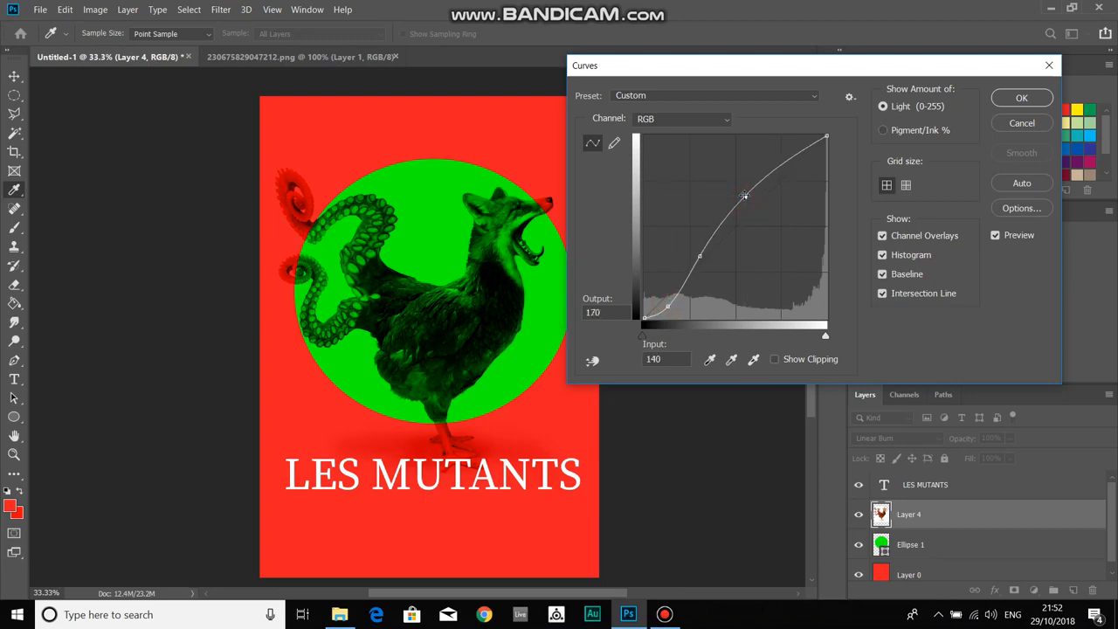
click(1022, 103)
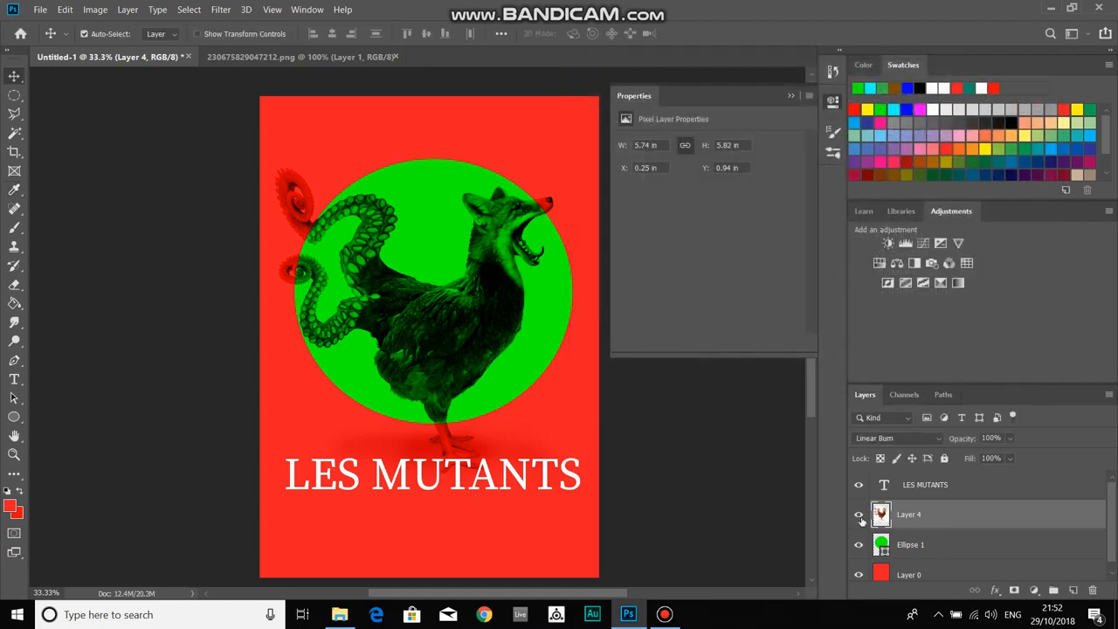
- Darken the red background Layer 0 with a Hue/Saturation adjustment, setting Lightness to -10
click(914, 575)
double_click(913, 567)
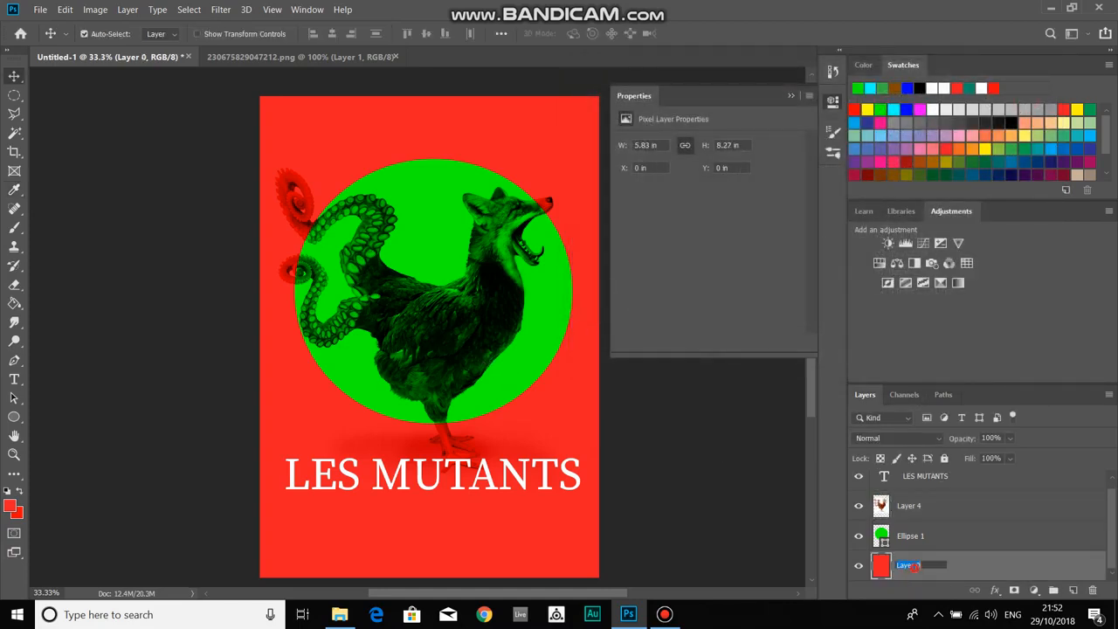
click(978, 570)
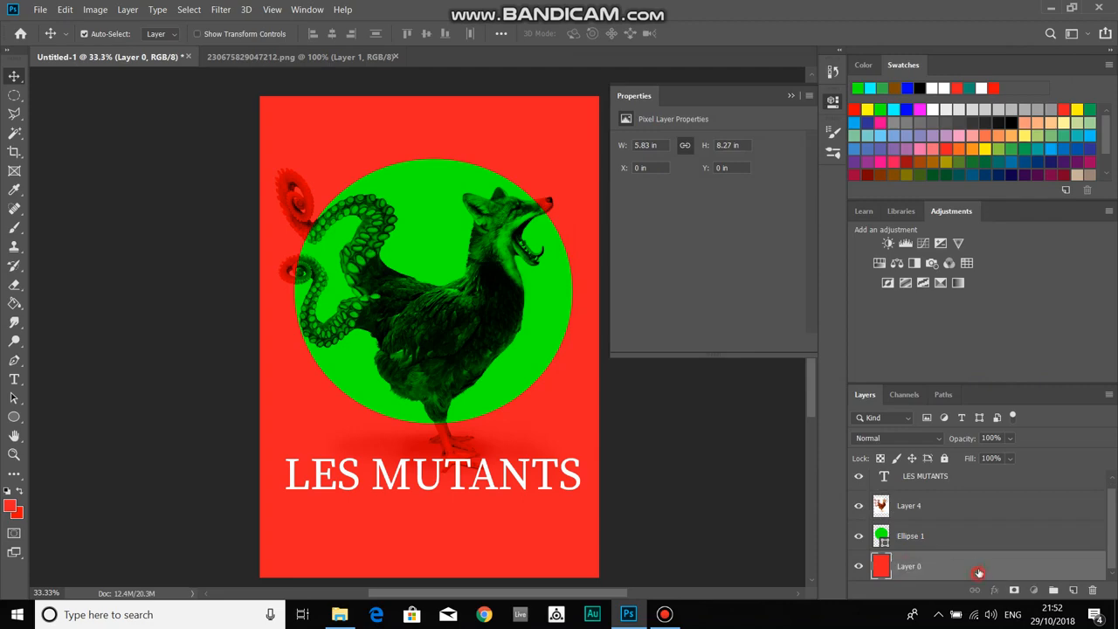
click(94, 11)
mouse_move(124, 45)
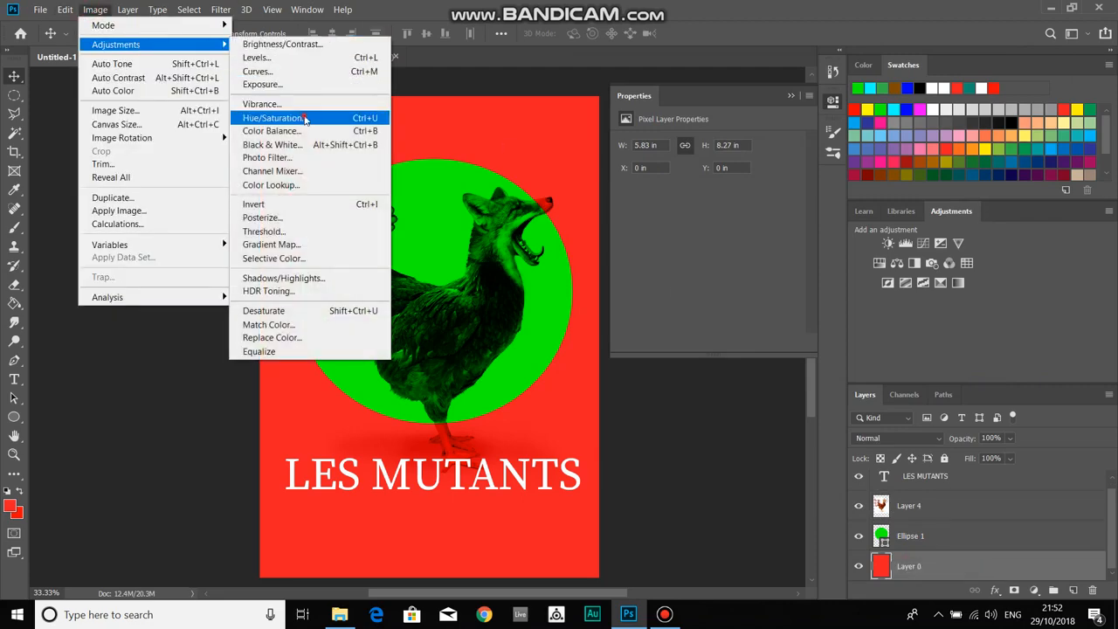
click(305, 117)
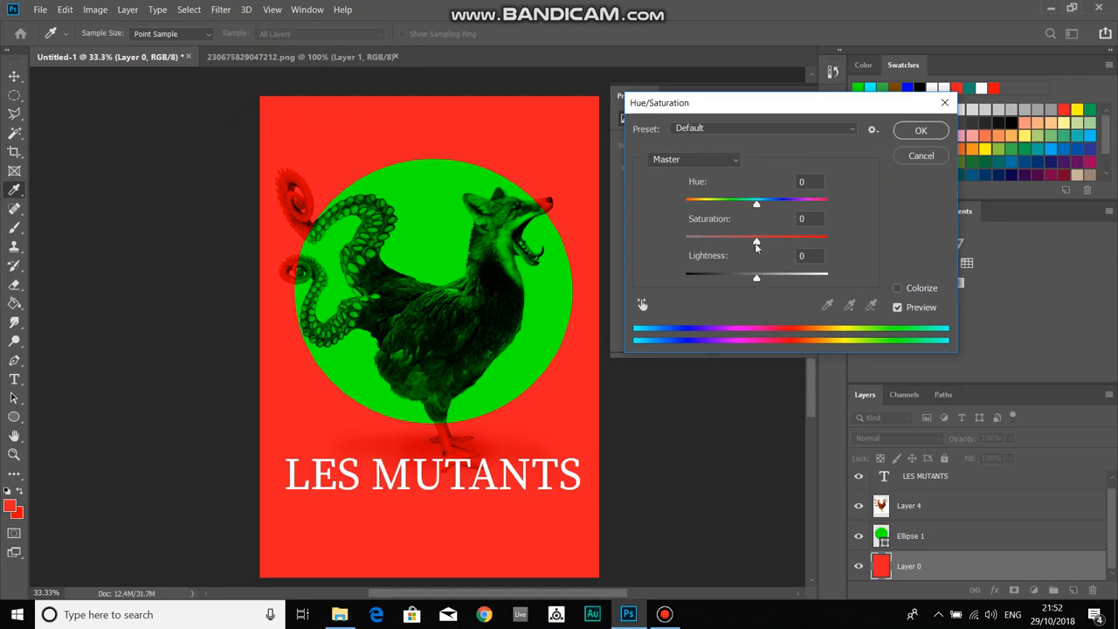
mouse_move(757, 279)
mouse_down()
mouse_move(790, 275)
mouse_move(727, 277)
mouse_move(751, 278)
mouse_up()
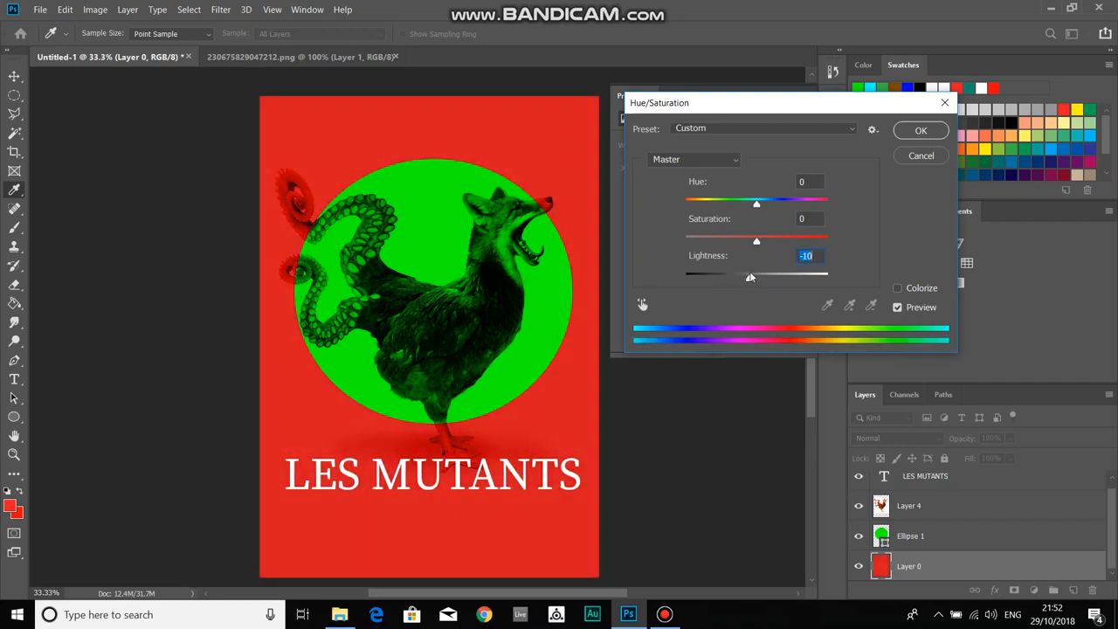
click(924, 131)
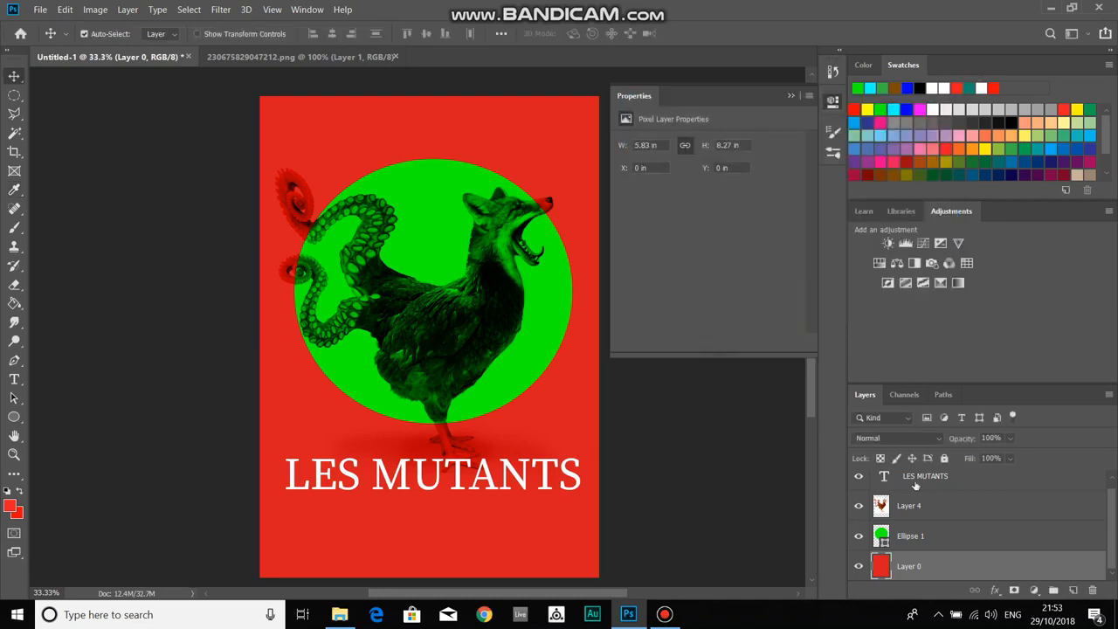
- Shift the creature on Layer 4 slightly to the right, to X 0.27 in
click(923, 510)
drag(463, 343, 471, 347)
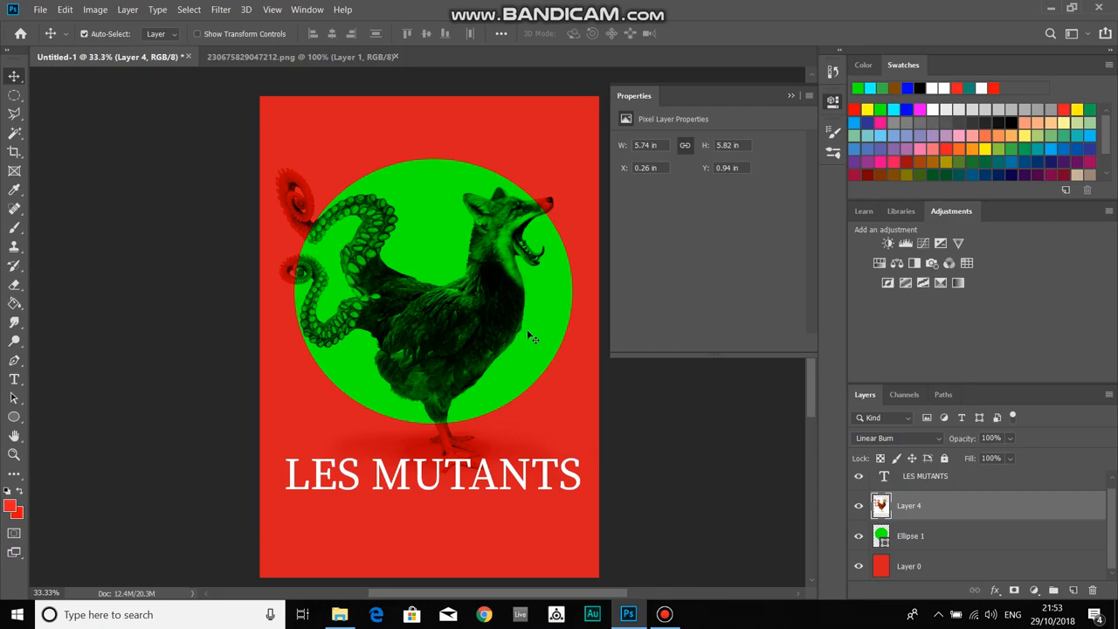
key(Right)
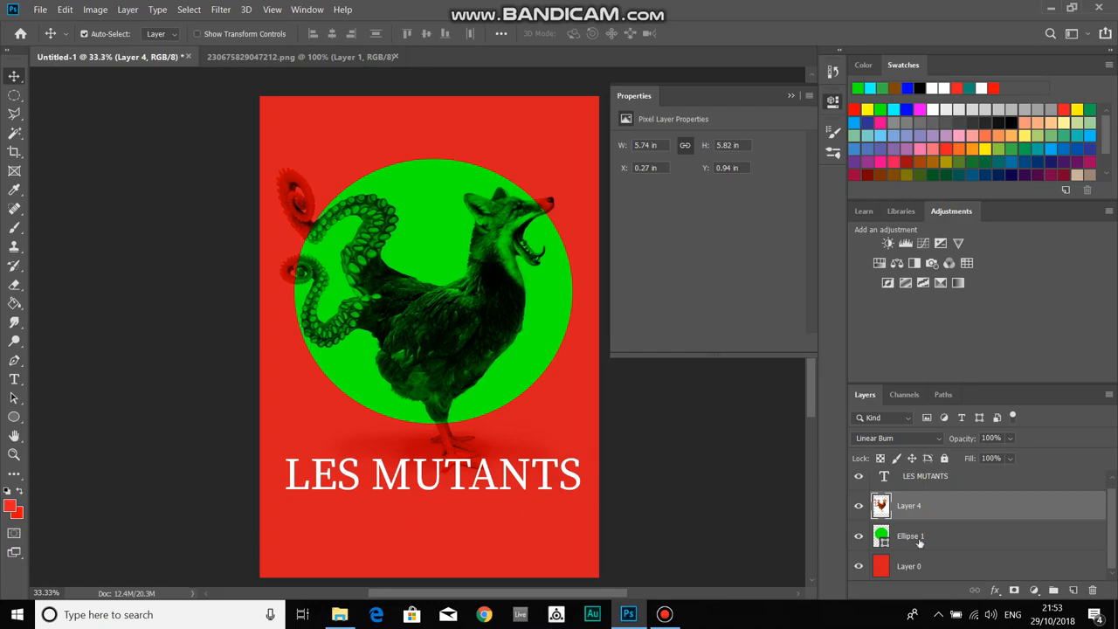
- Select the red background Layer 0
click(926, 566)
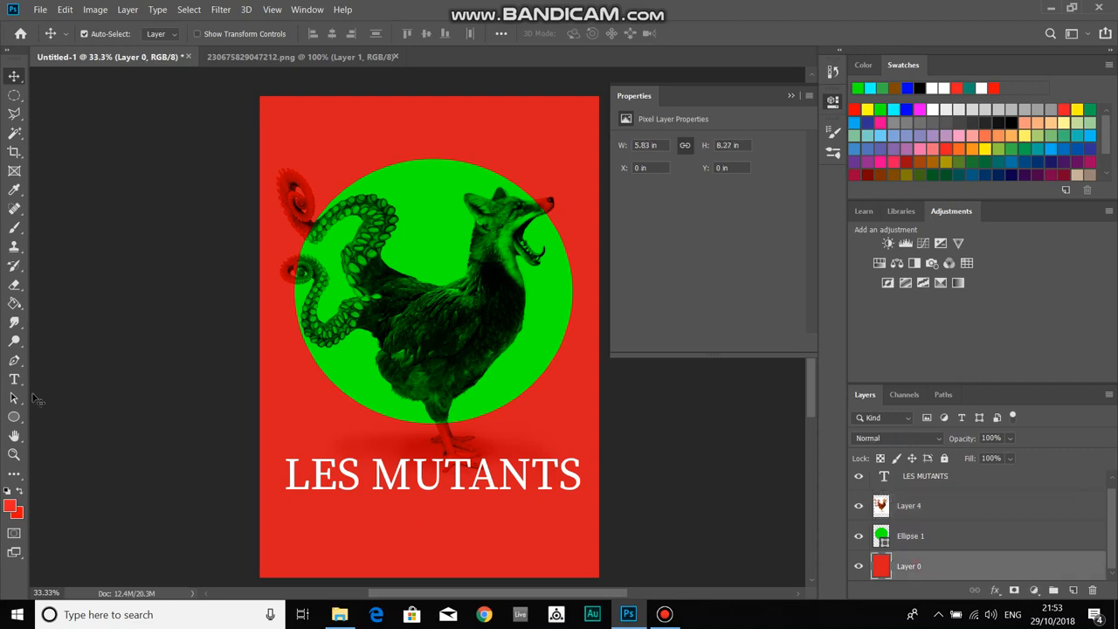